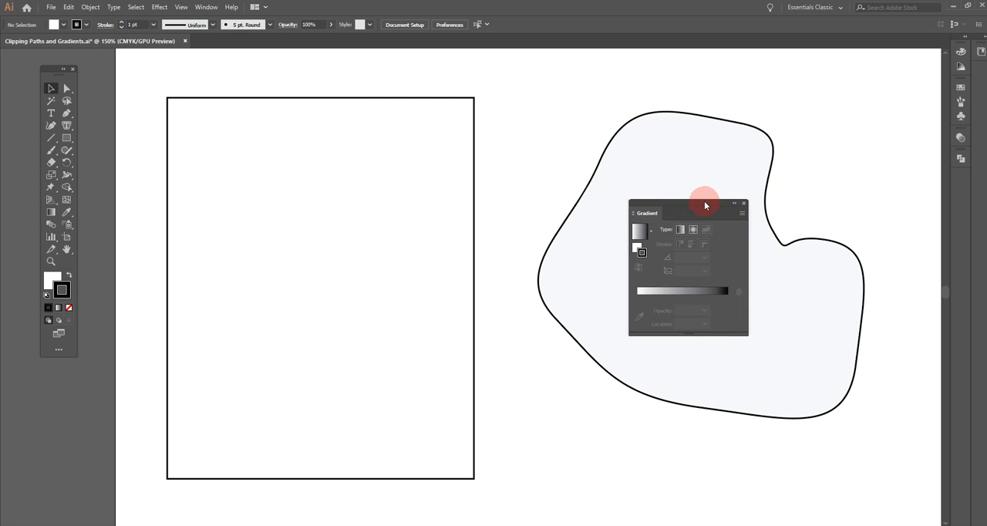
Fill the rectangle with the default white-to-black linear gradient
left_click(204, 98)
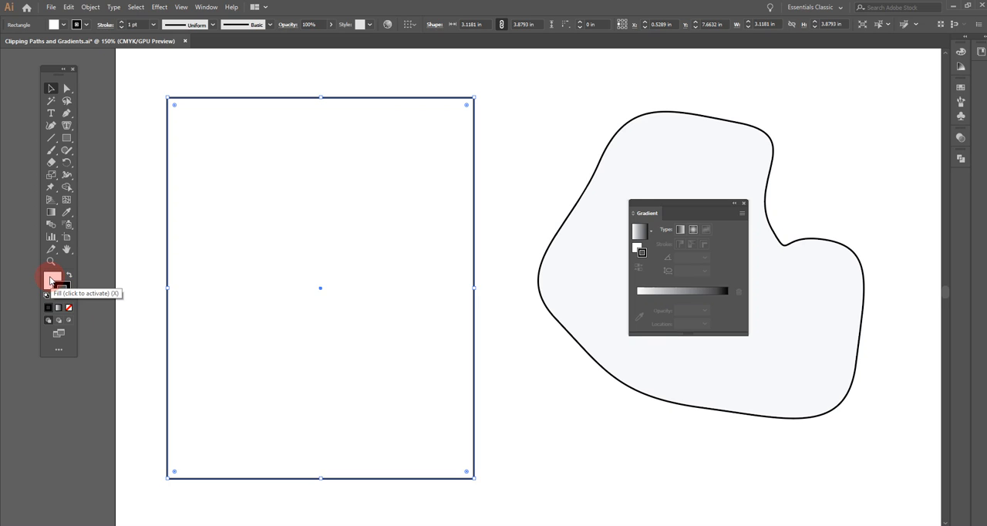
left_click(49, 279)
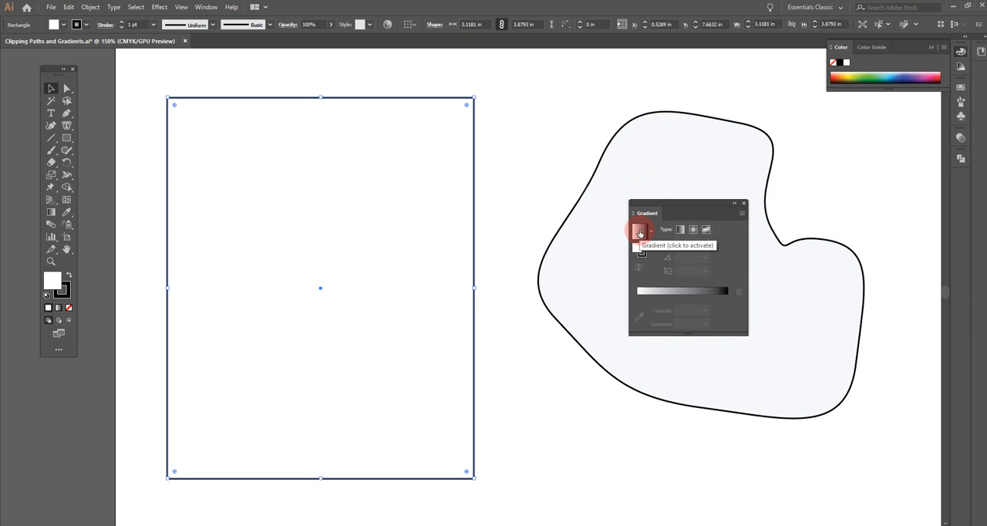
left_click(639, 232)
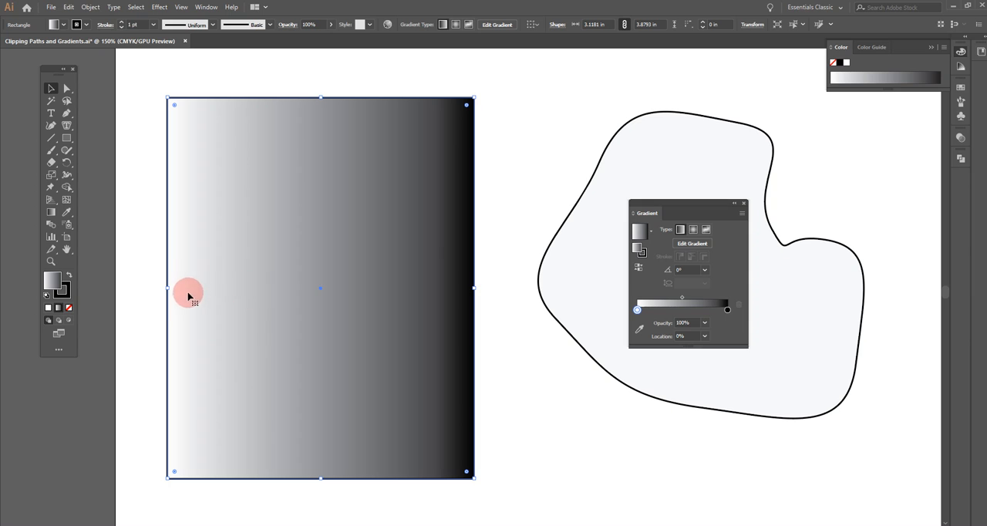
Reverse the rectangle's linear gradient back and forth, ending on white-to-black
left_click(638, 267)
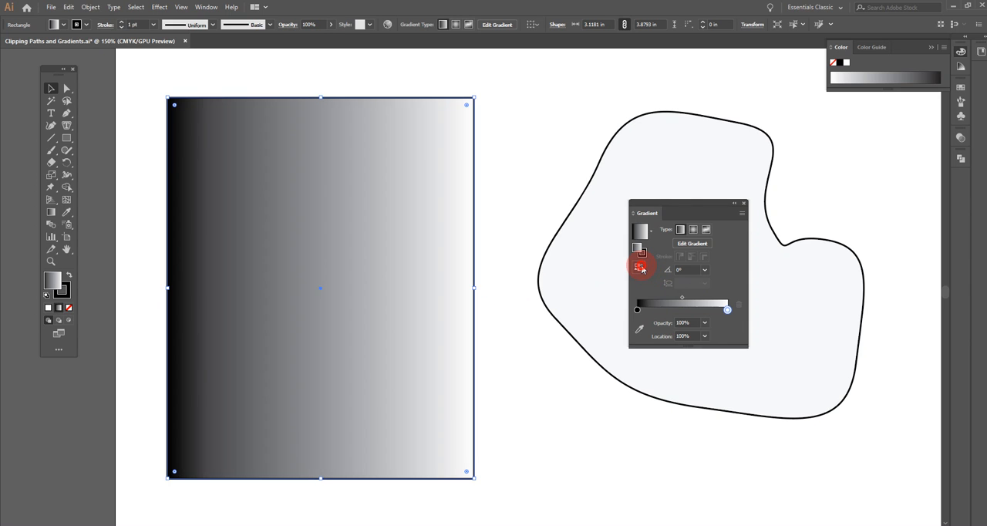
left_click(640, 267)
left_click(640, 266)
left_click(640, 267)
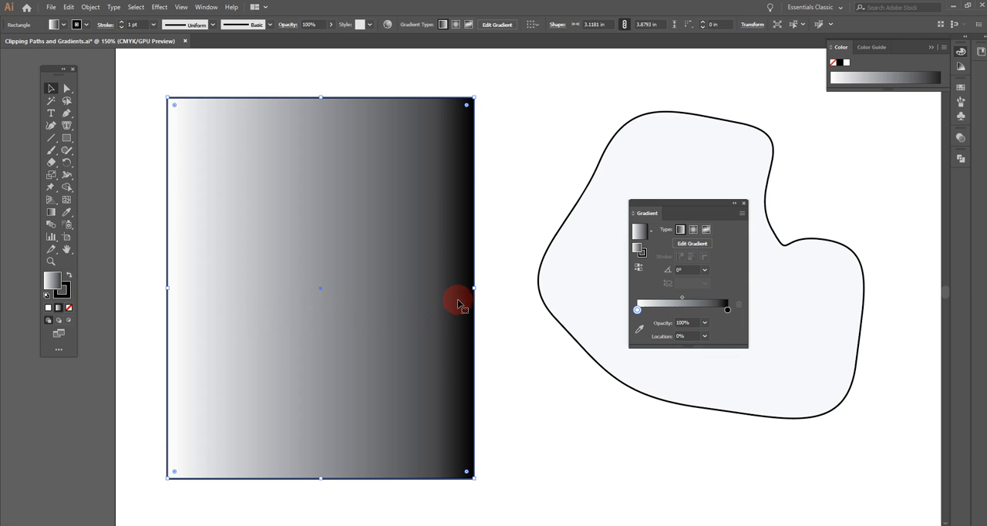
Shift the gradient's midpoint toward the black stop to about 77% and reset its location to 50%
left_click(636, 309)
left_click(684, 298)
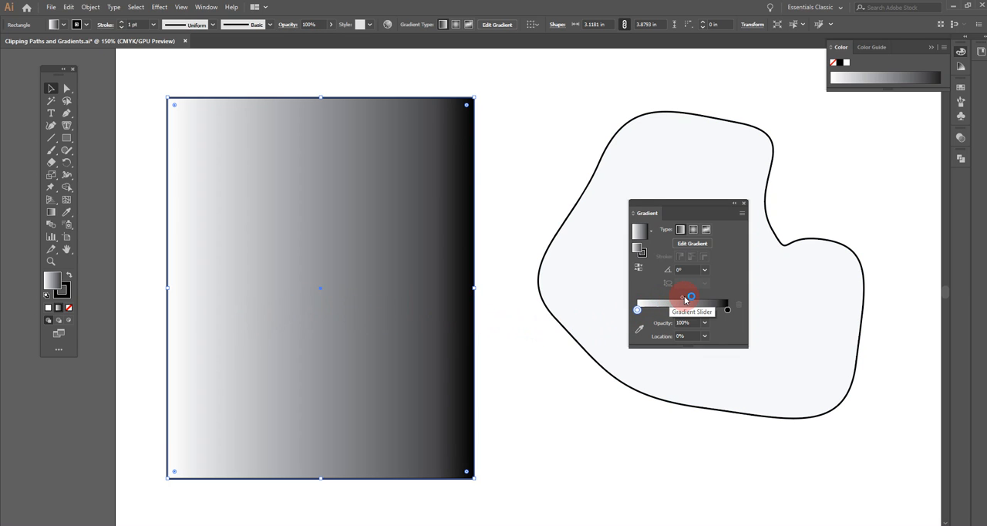
left_click_drag(684, 298, 707, 299)
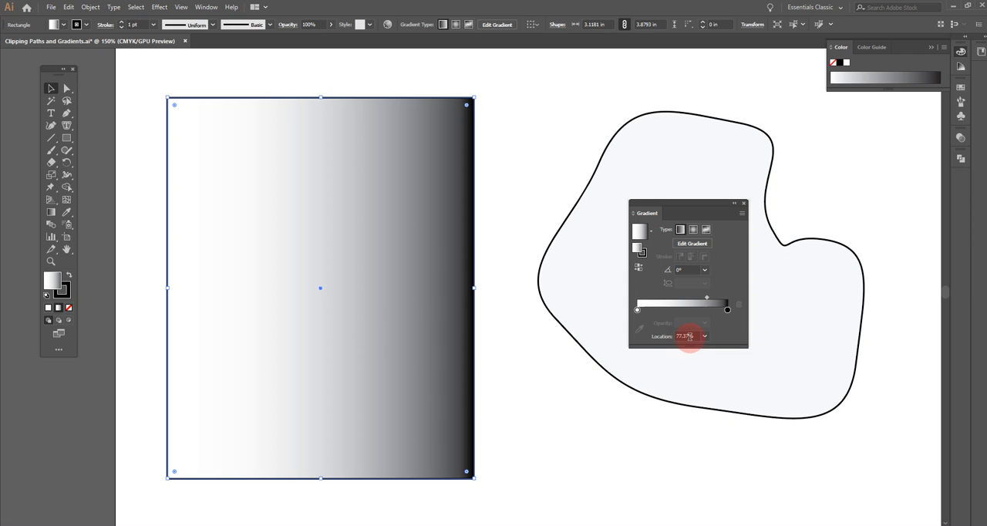
left_click(693, 335)
left_click(703, 336)
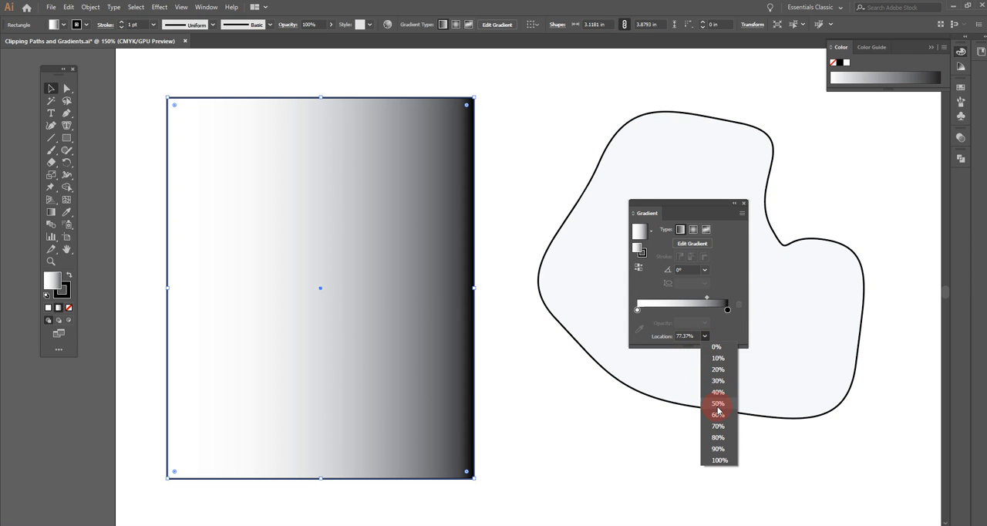
left_click(716, 403)
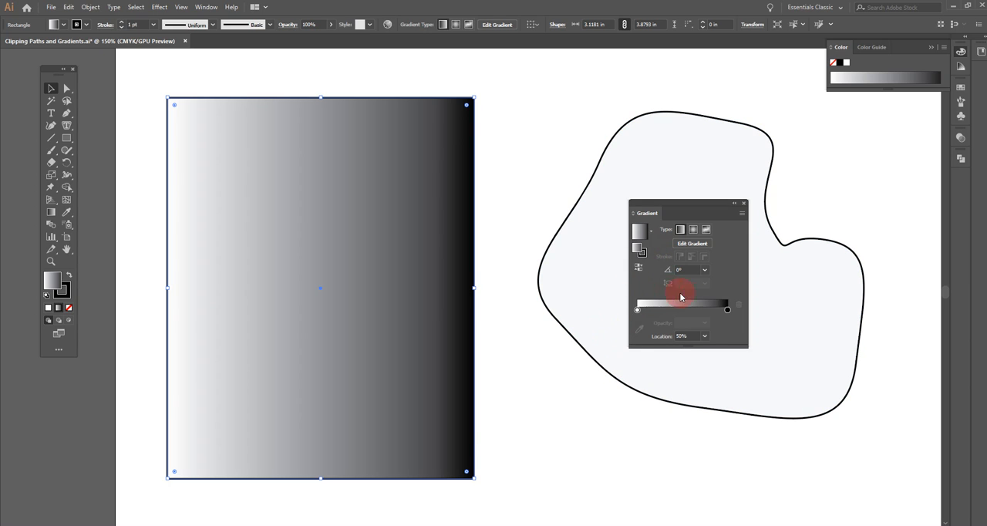
Try a 90° angle on the rectangle's linear gradient and set the angle to -120°
left_click(704, 271)
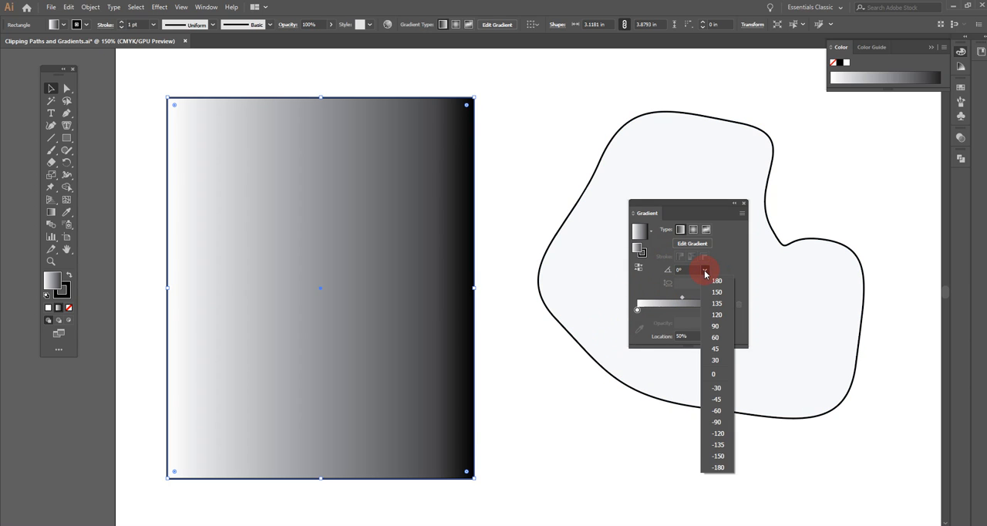
left_click(713, 325)
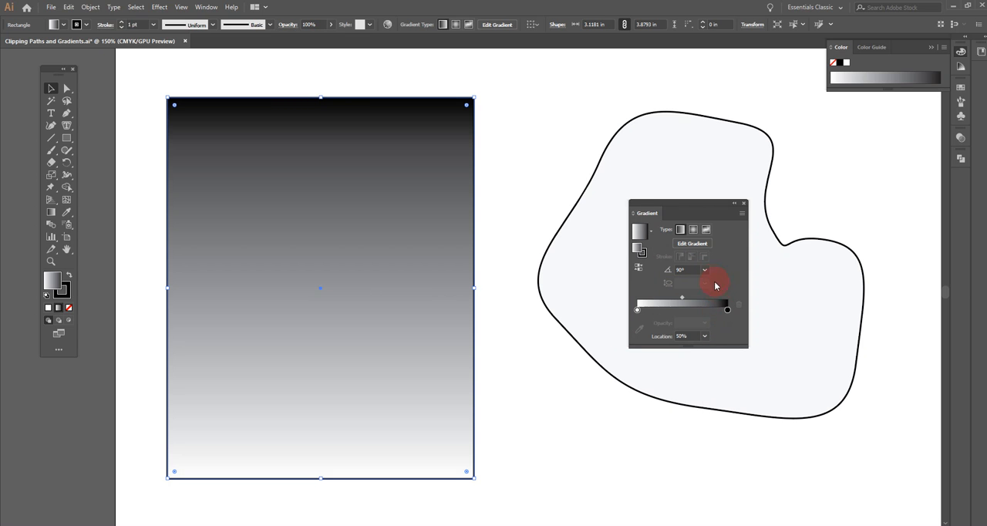
left_click(707, 272)
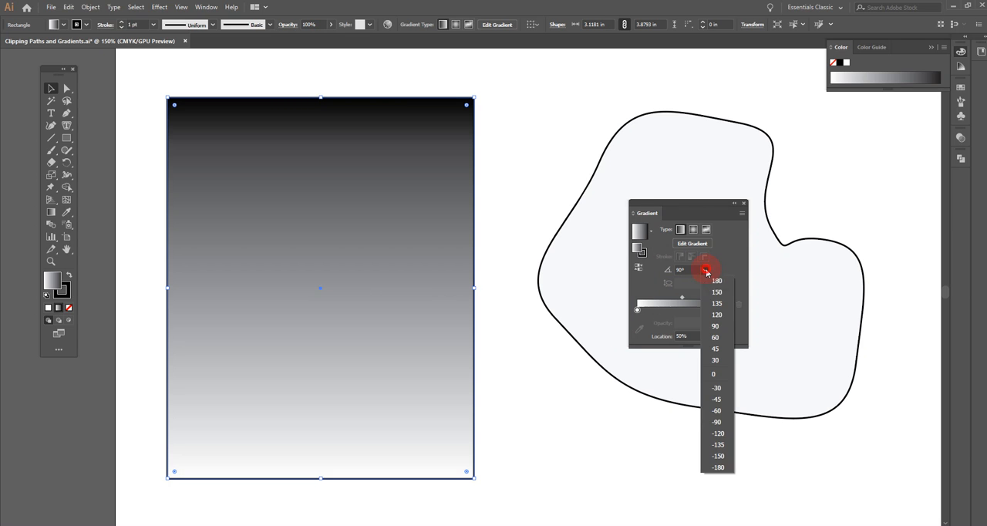
left_click(716, 436)
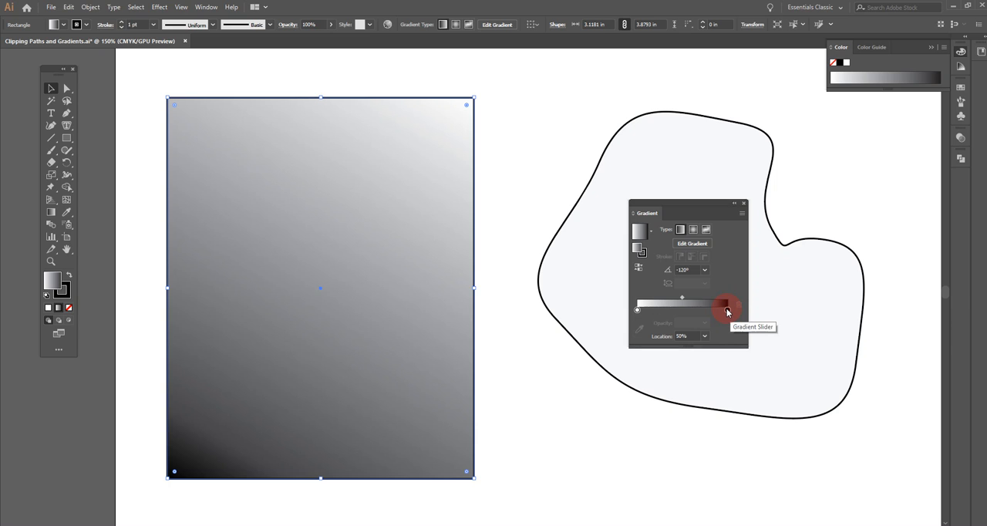
Recolor the linear gradient's black end stop to orange and its white start stop to purple
double_click(727, 309)
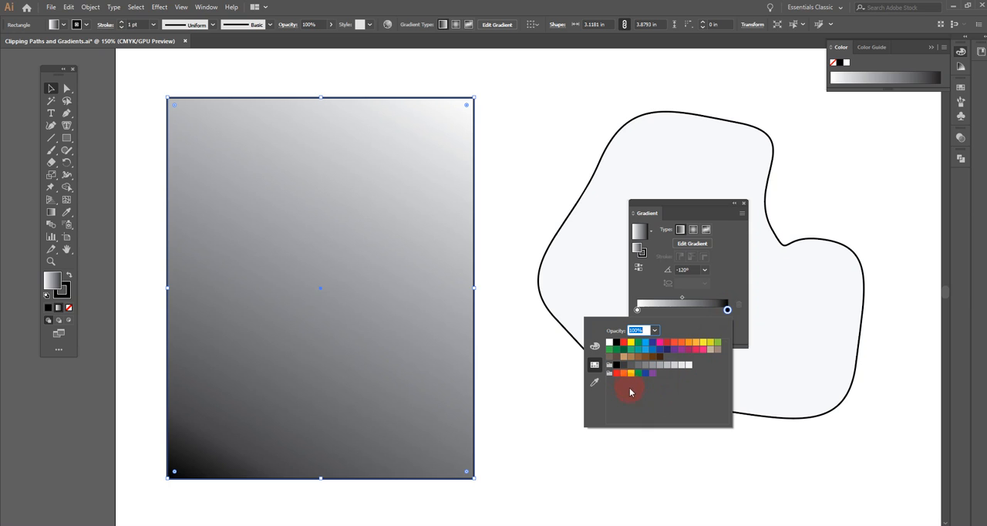
left_click(681, 343)
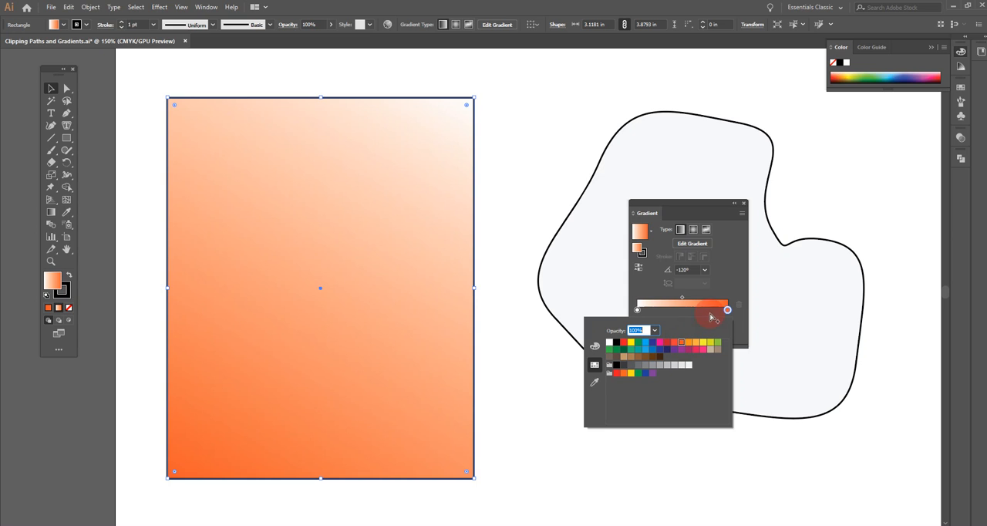
left_click(655, 293)
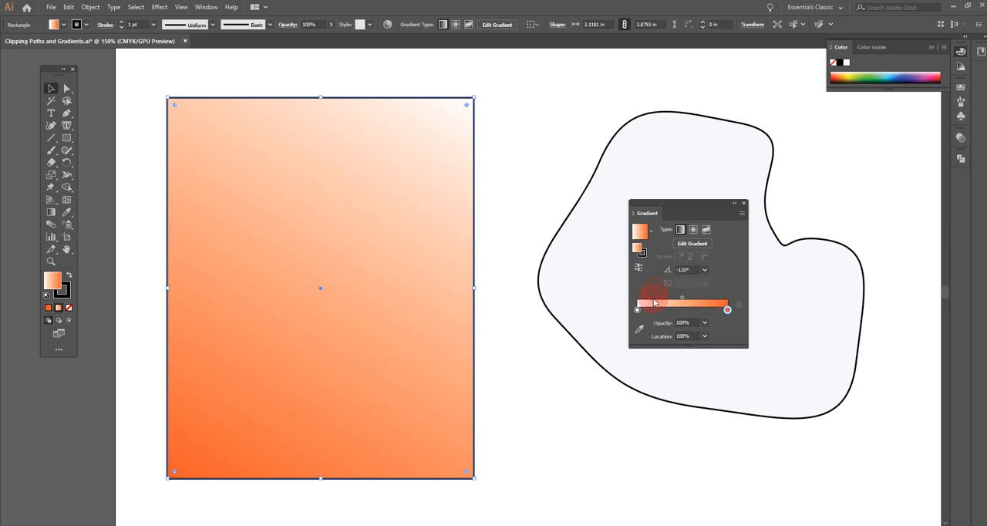
left_click(637, 309)
double_click(637, 310)
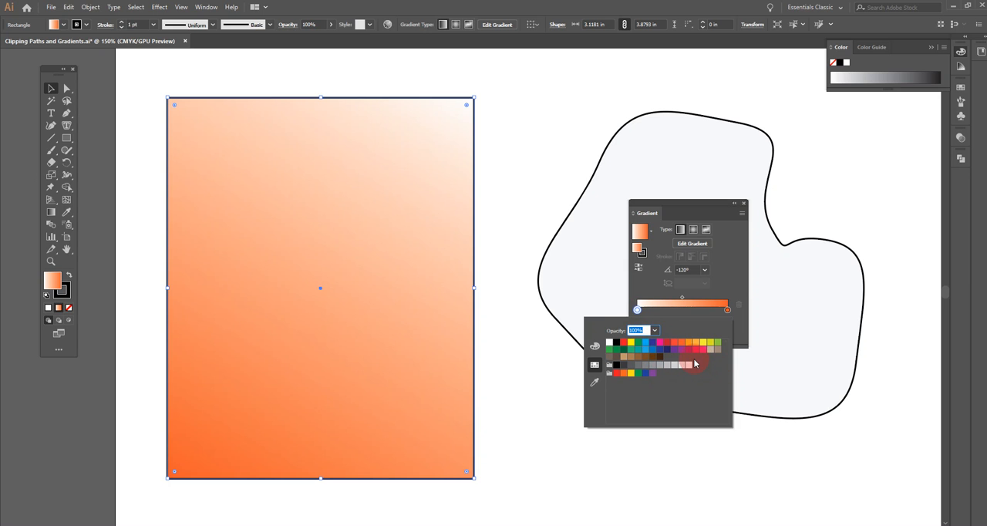
left_click(681, 349)
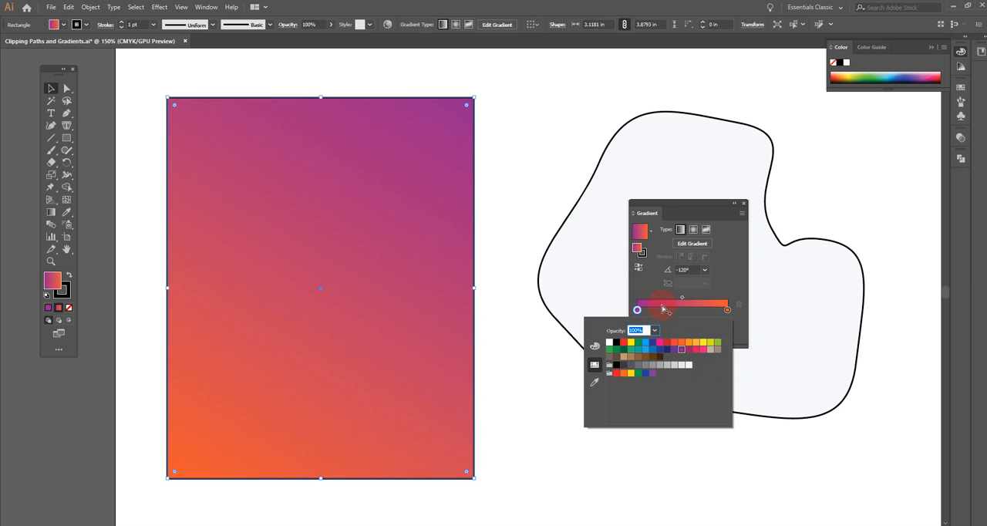
left_click(720, 286)
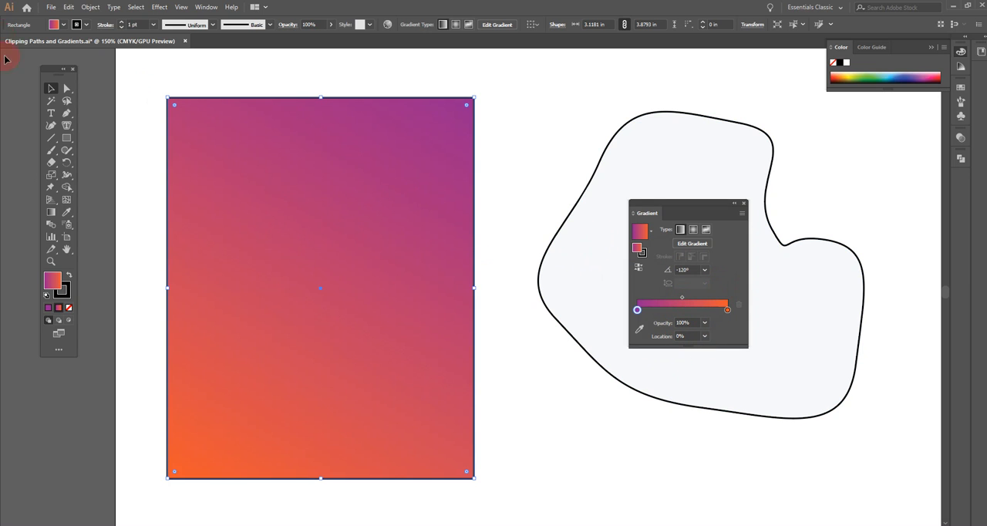
Reset the rectangle to the default fill and stroke, and apply a radial gradient to its fill
left_click(47, 298)
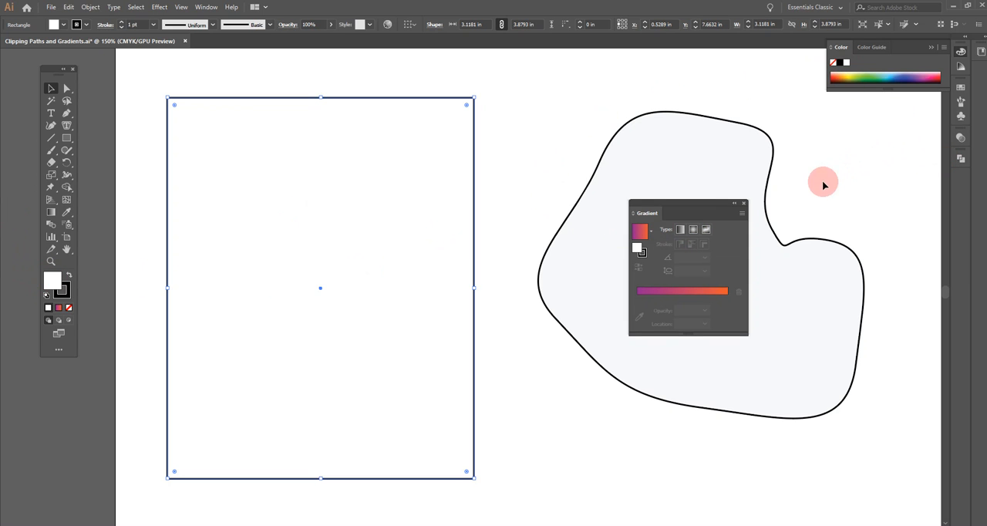
left_click(693, 230)
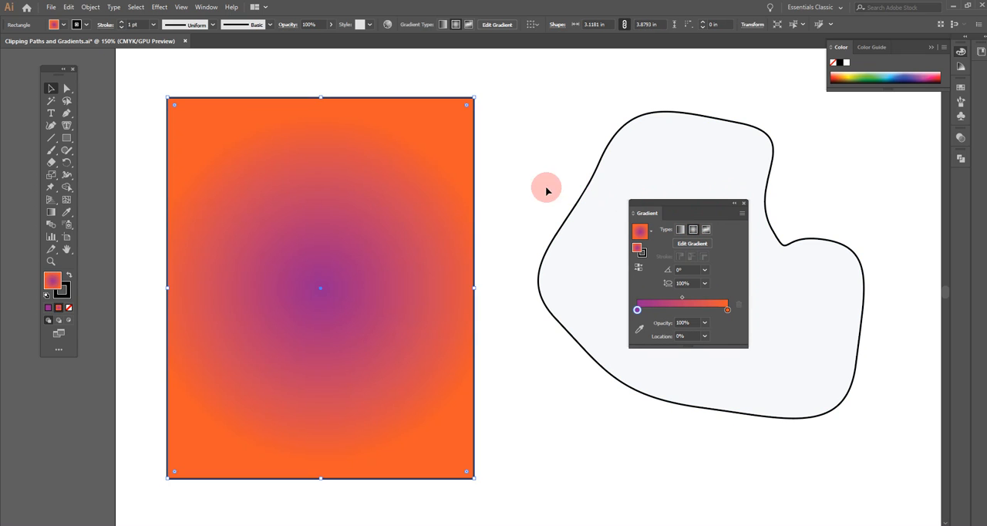
Recolor the radial gradient's purple center stop to black and its orange outer stop to white
double_click(636, 310)
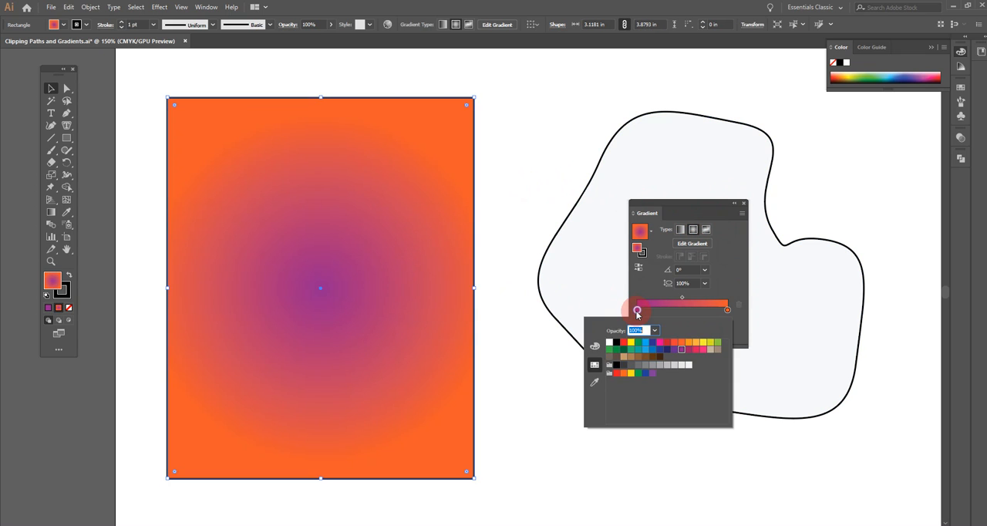
left_click(616, 342)
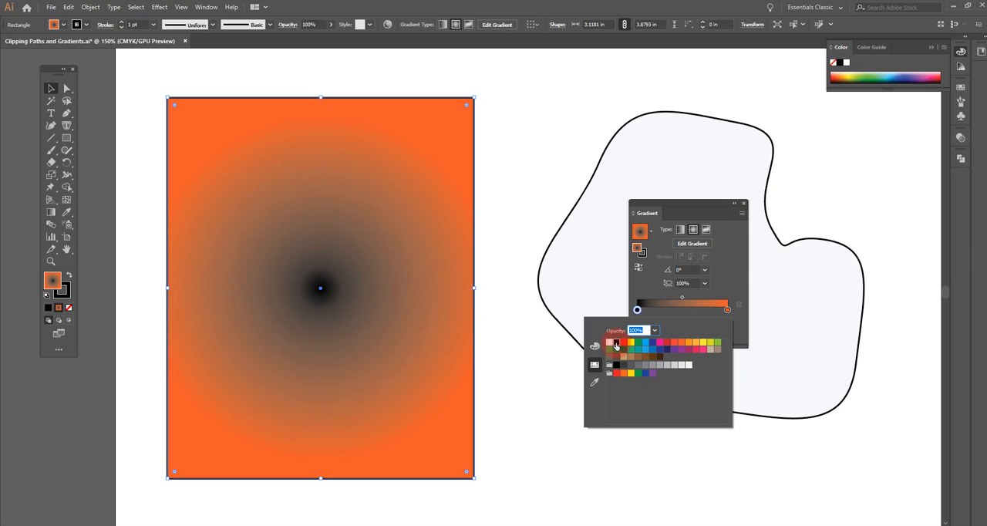
left_click(728, 309)
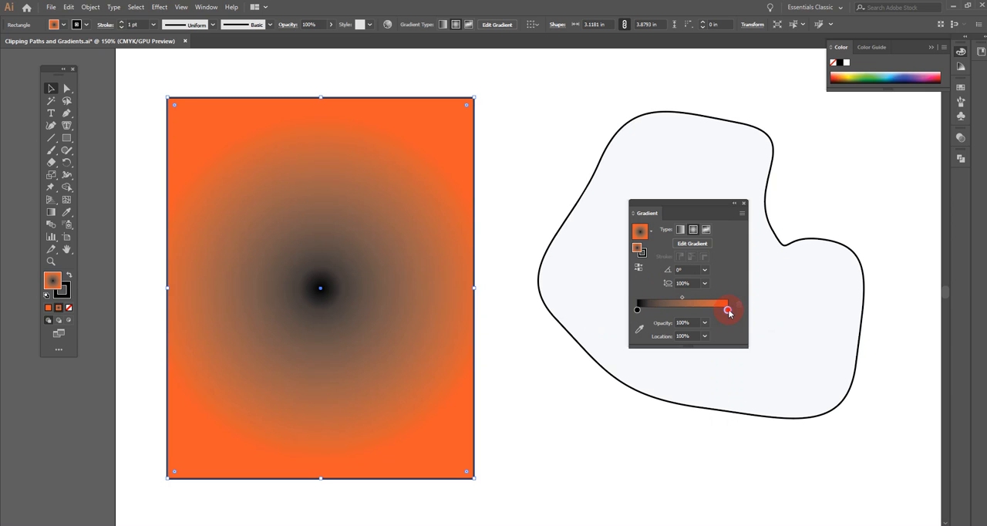
double_click(728, 309)
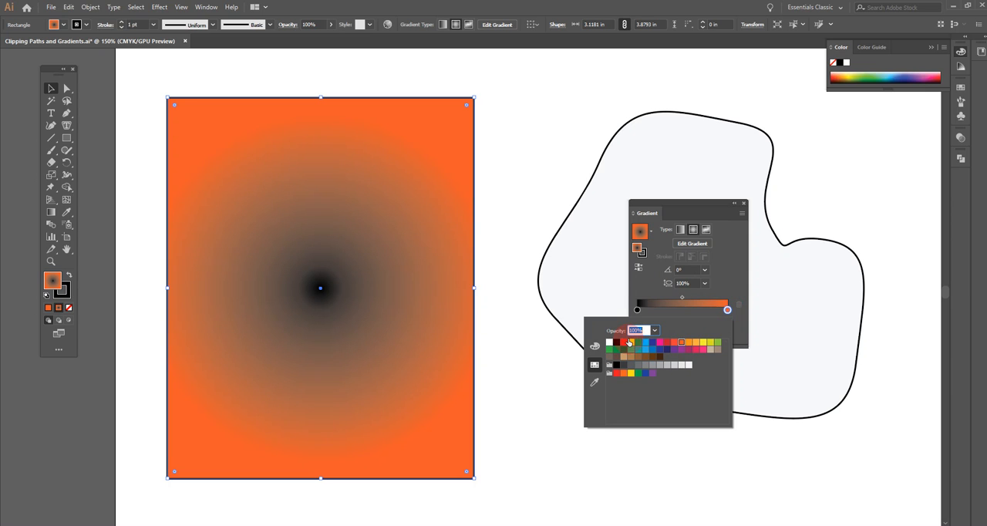
left_click(608, 343)
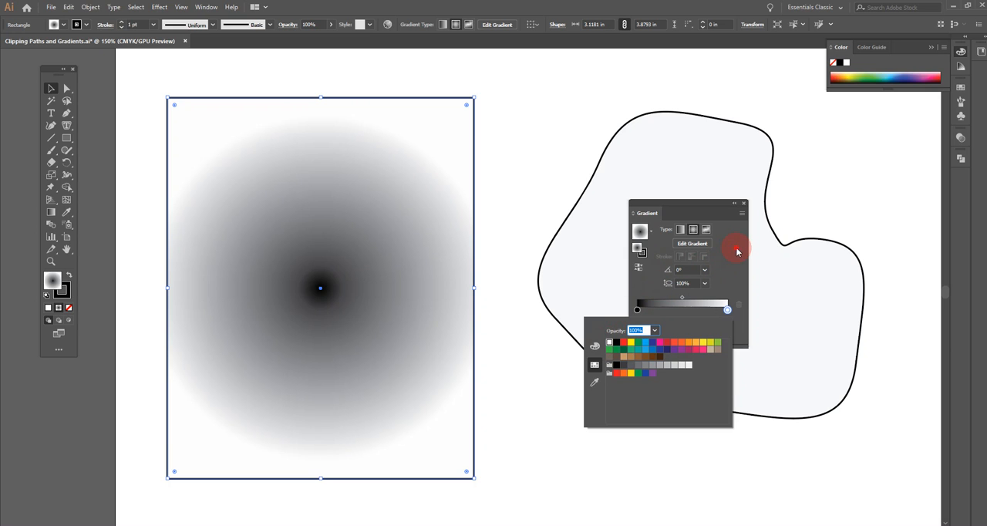
left_click(735, 301)
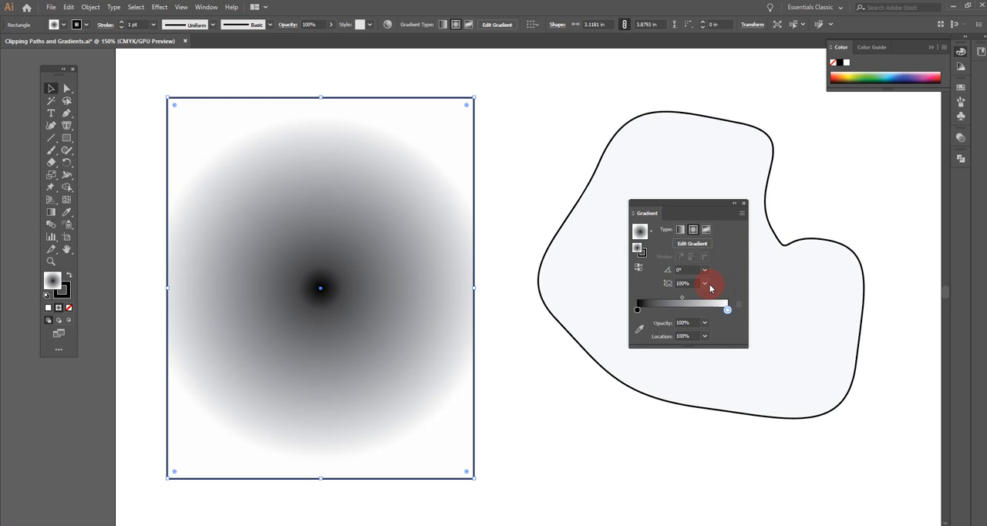
Reverse the radial gradient back and forth, ending with black at the center
left_click(638, 269)
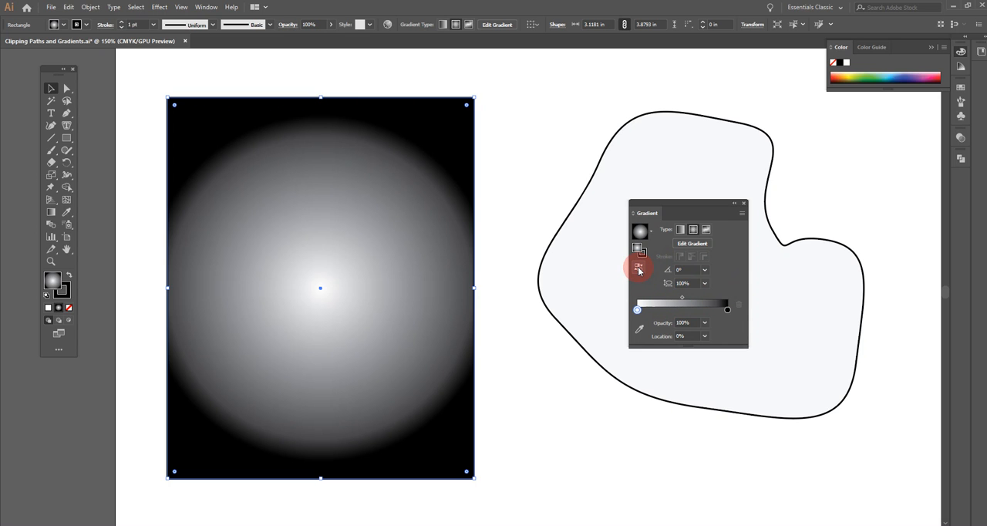
left_click(638, 269)
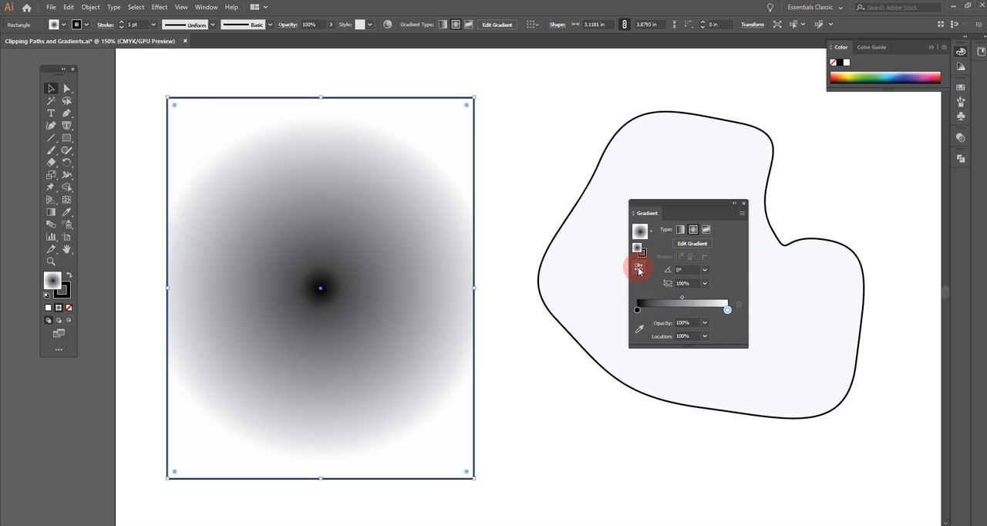
left_click(637, 269)
left_click(639, 269)
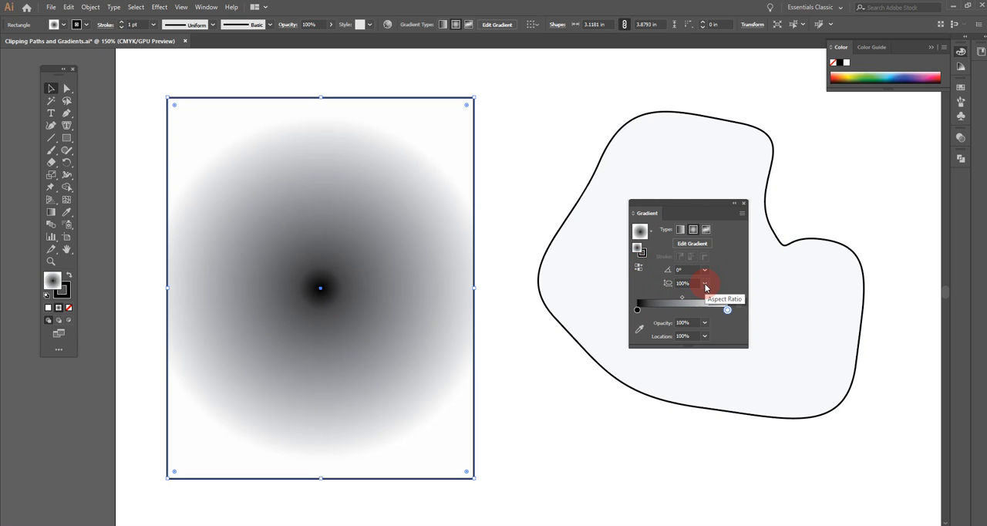
Try a 30% aspect ratio on the radial gradient and set the aspect ratio to 300%
left_click(705, 283)
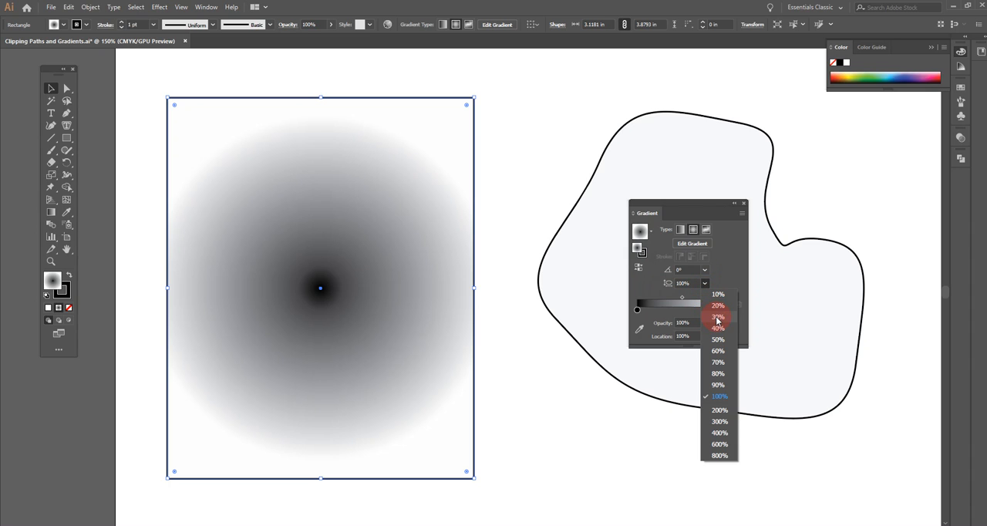
left_click(717, 317)
left_click(705, 283)
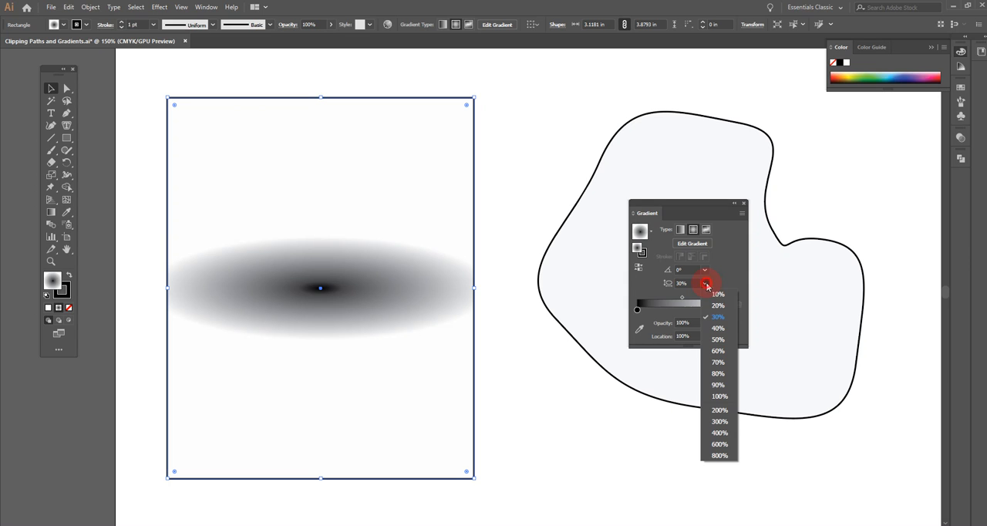
left_click(719, 421)
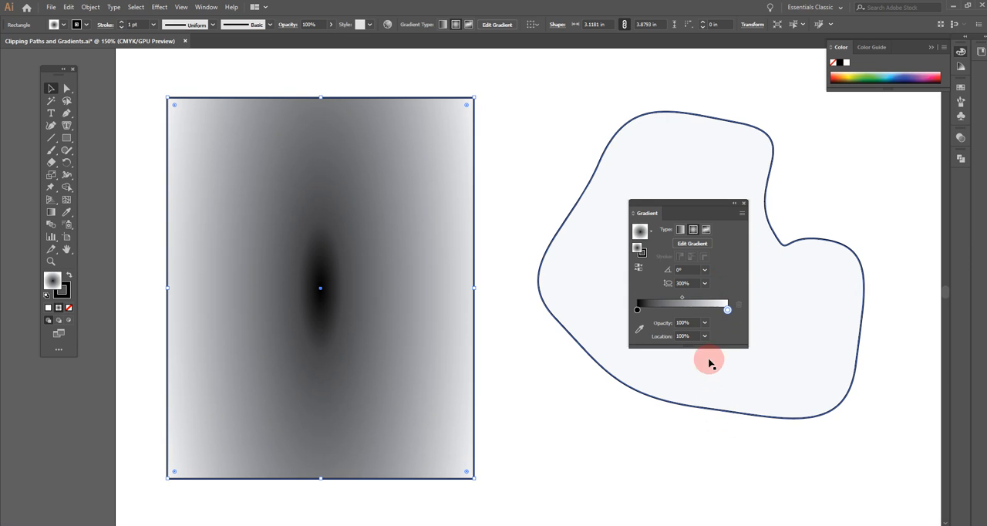
left_click(704, 283)
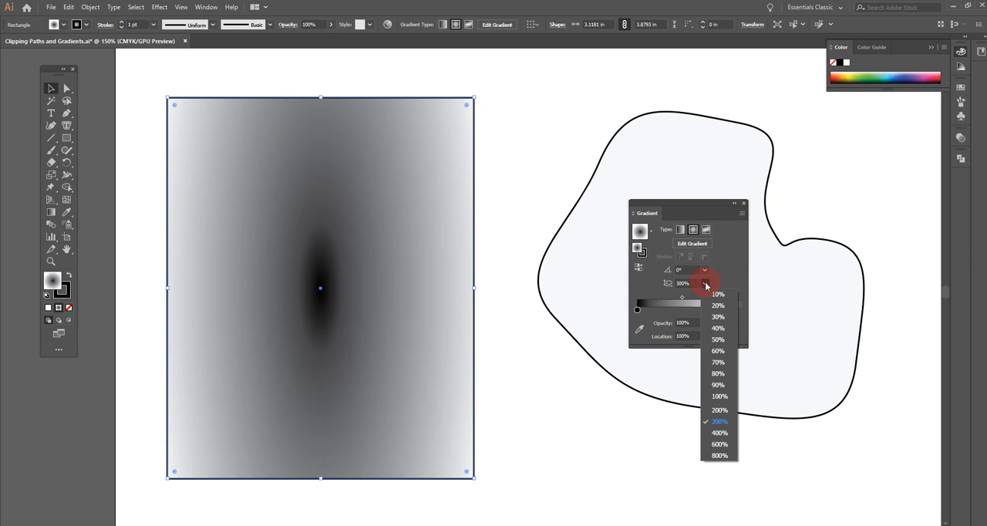
left_click(707, 283)
left_click(727, 309)
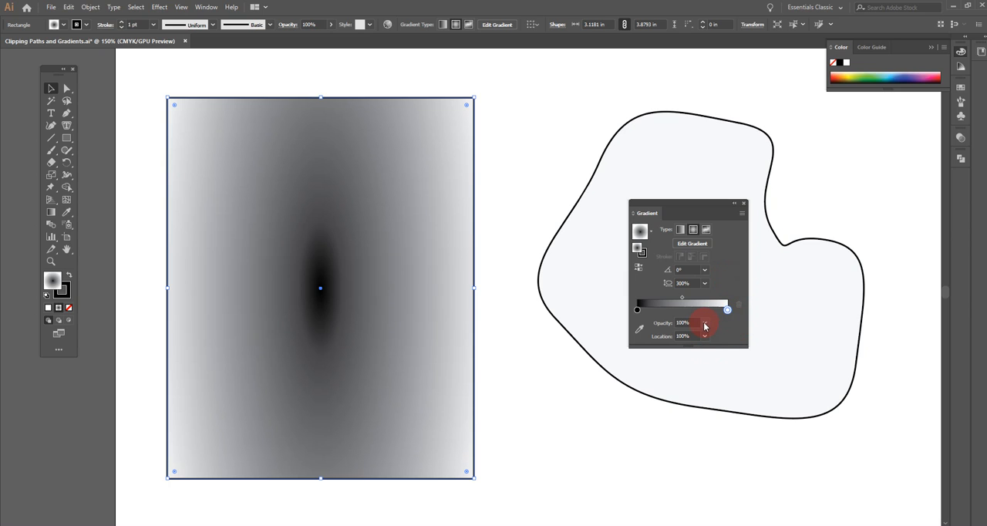
Try 40% opacity on the radial gradient's white outer stop, and restore its opacity to 100%
left_click(705, 323)
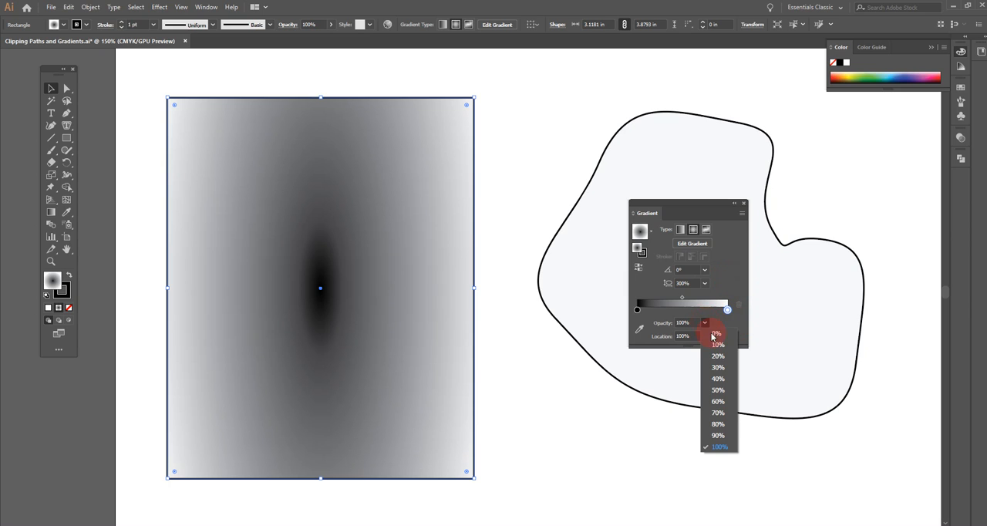
left_click(717, 381)
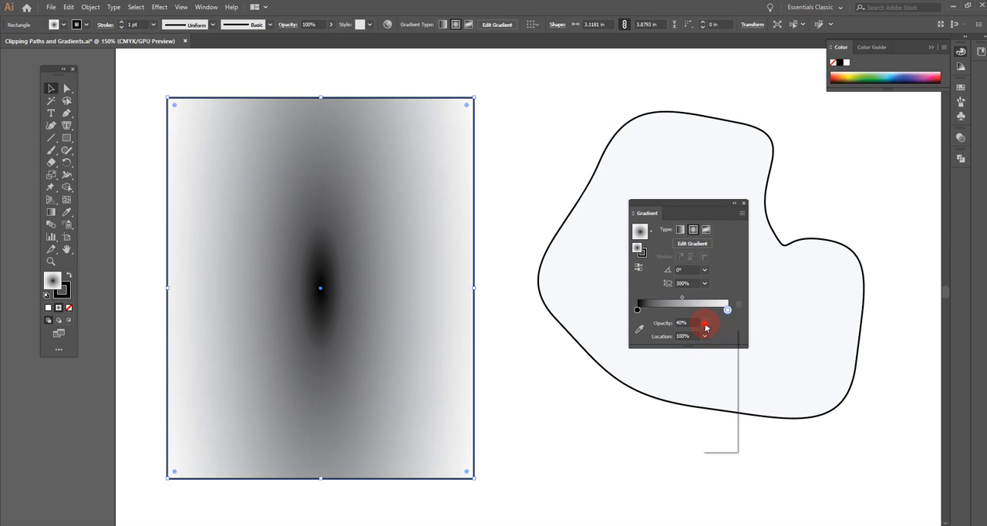
left_click(704, 325)
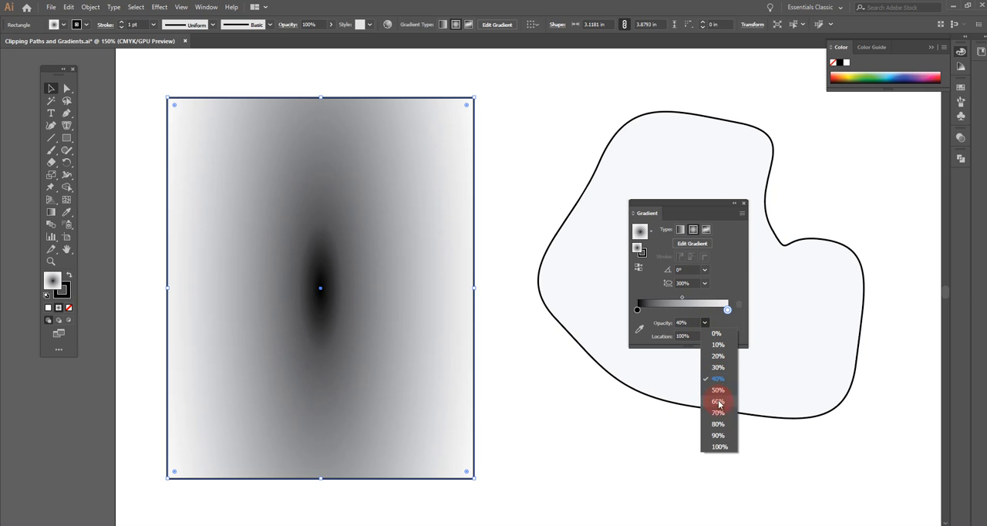
left_click(720, 447)
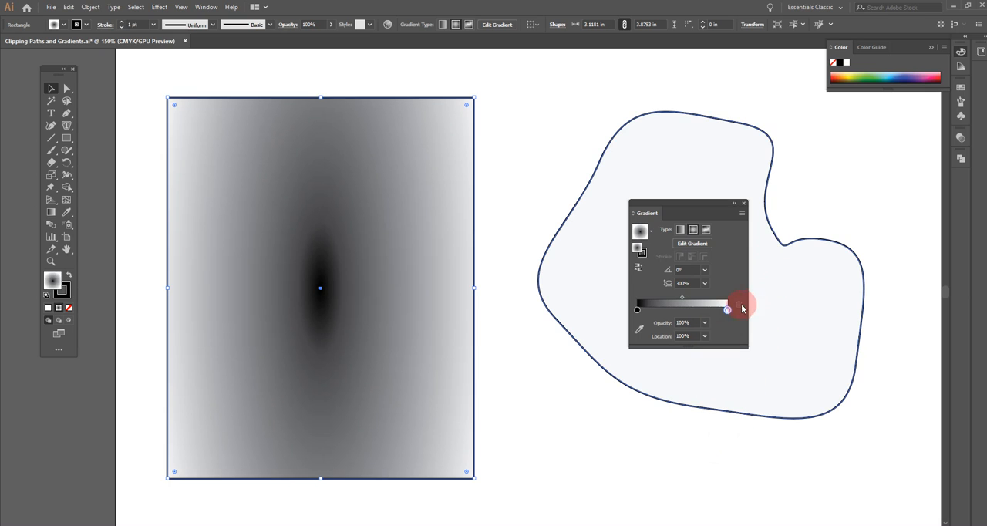
Delete the rectangle with the radial gradient fill from the artboard
left_click(373, 317)
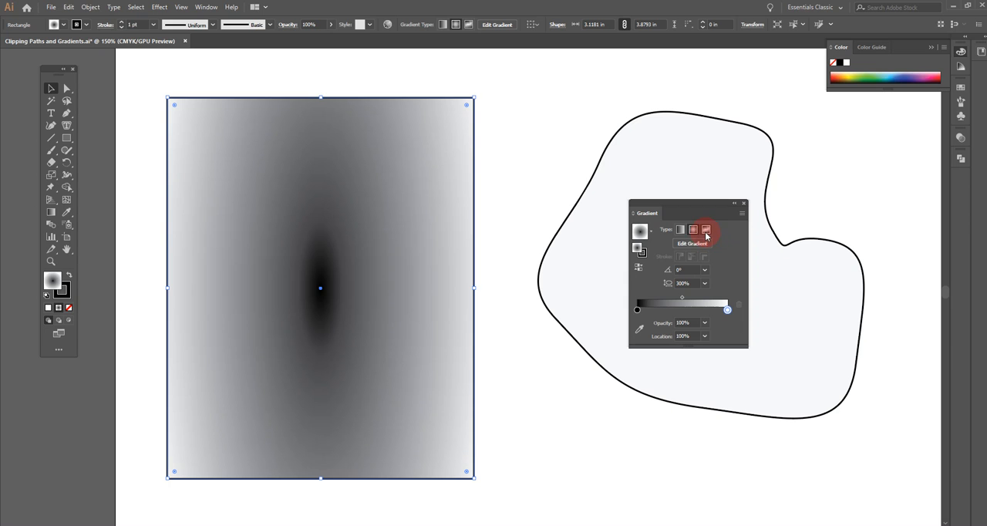
left_click(509, 169)
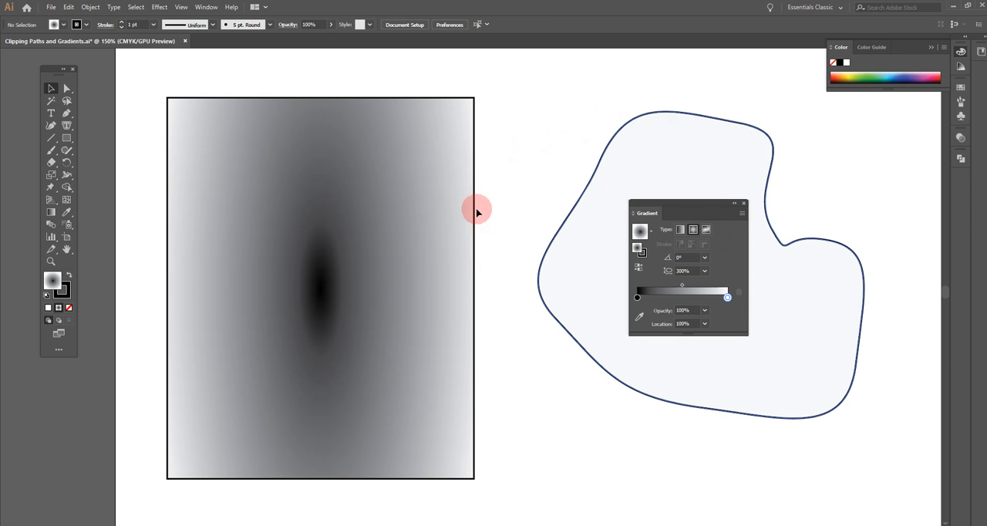
left_click(360, 225)
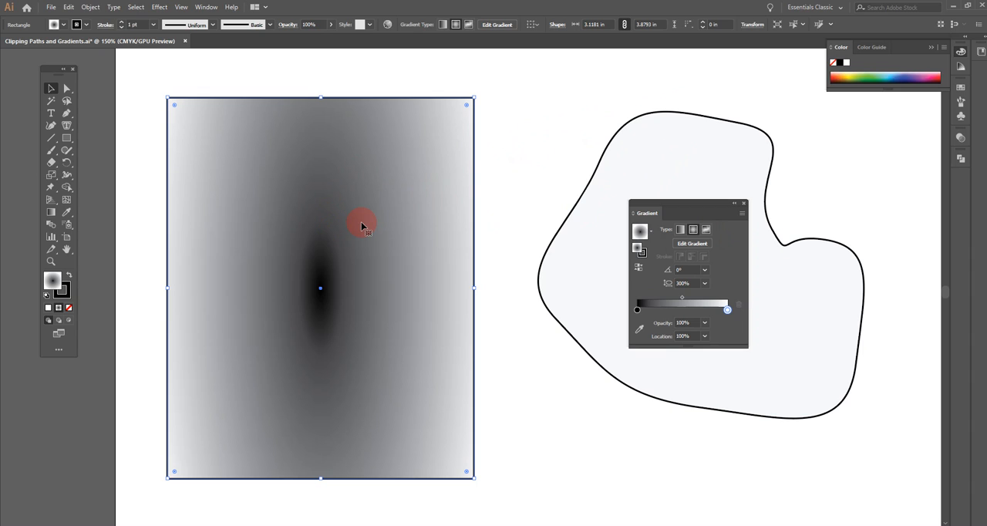
key("Delete")
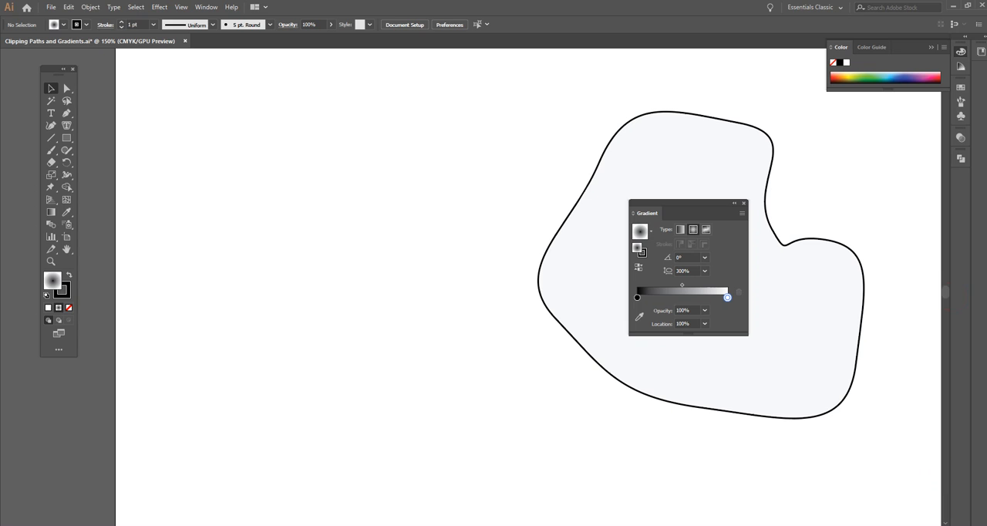
Move the irregular curved shape left on the artboard to about X 2.03 in, Y 7.31 in, and deselect it
left_click_drag(645, 431, 419, 452)
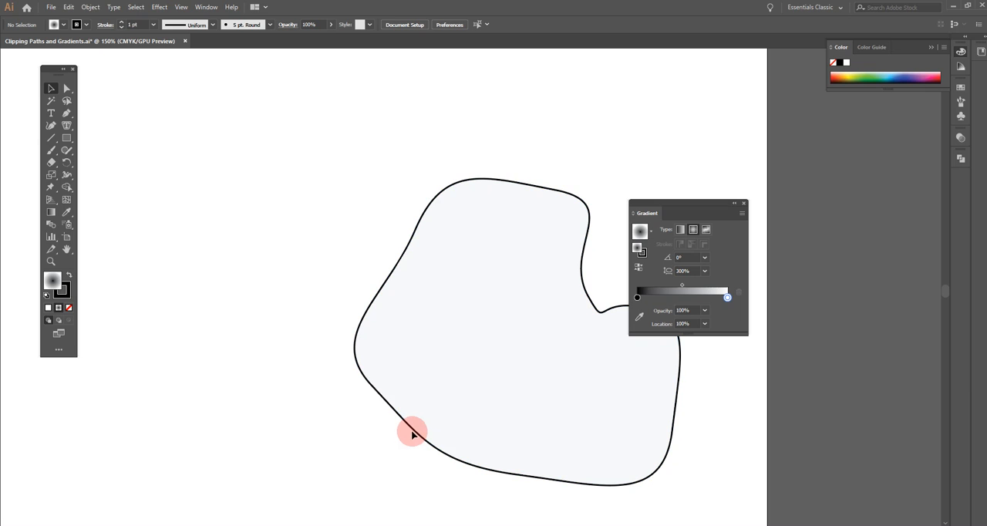
left_click(387, 408)
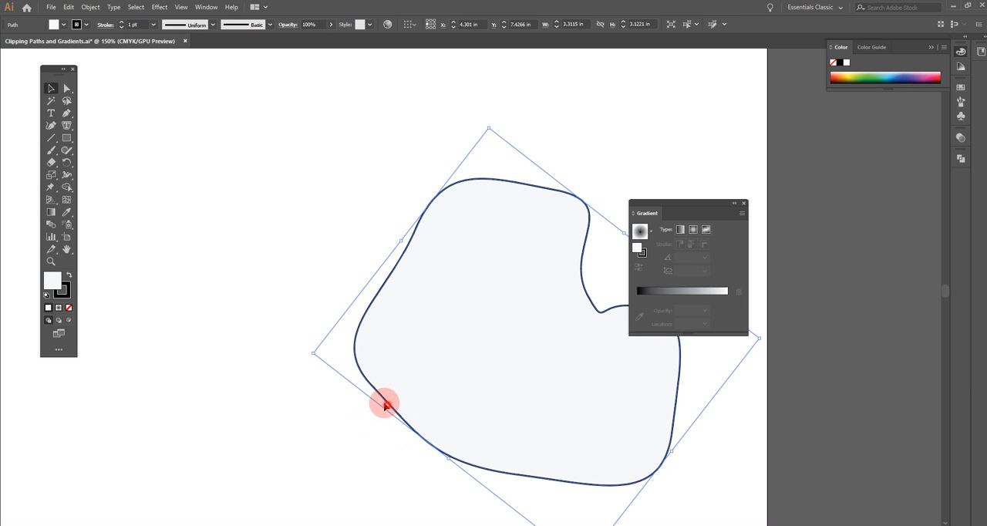
left_click_drag(371, 385, 146, 375)
left_click(543, 175)
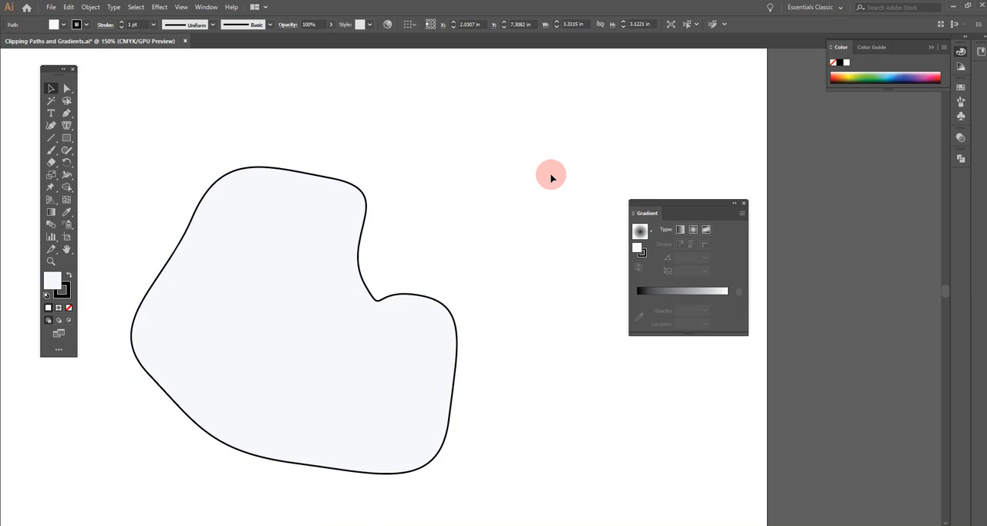
Apply a freeform gradient to the curved shape and add two white color points, in its upper lobe and lower-left area
left_click_drag(504, 192, 594, 183)
left_click(695, 230)
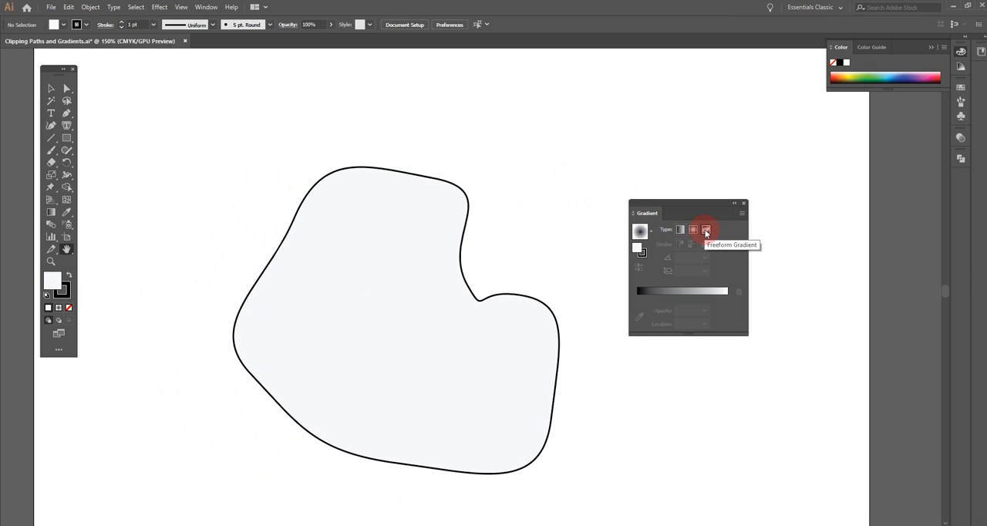
left_click_drag(156, 128, 623, 492)
left_click(52, 91)
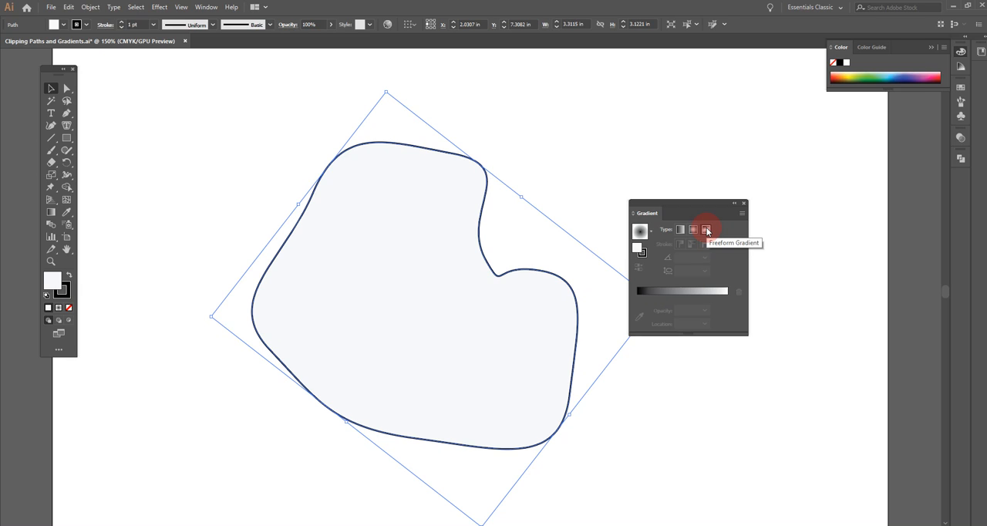
left_click(706, 230)
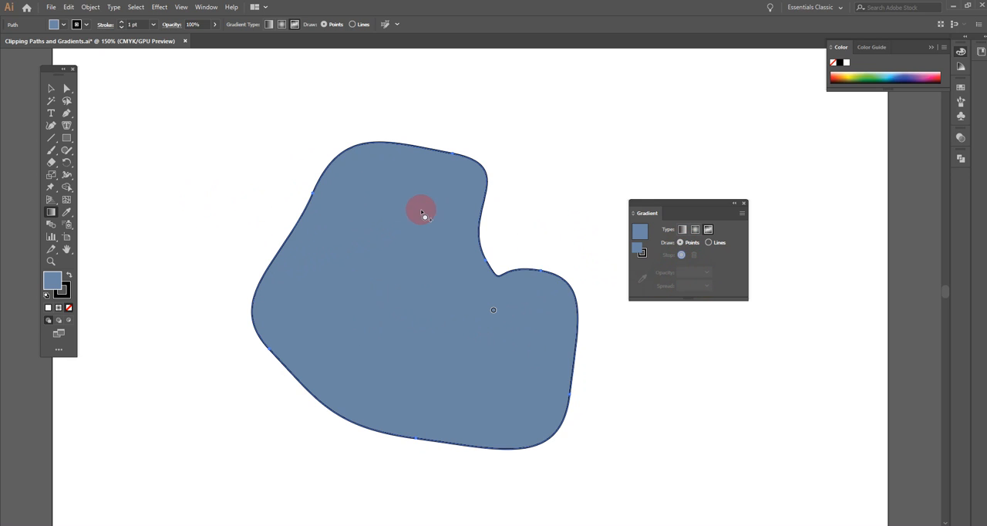
left_click(383, 177)
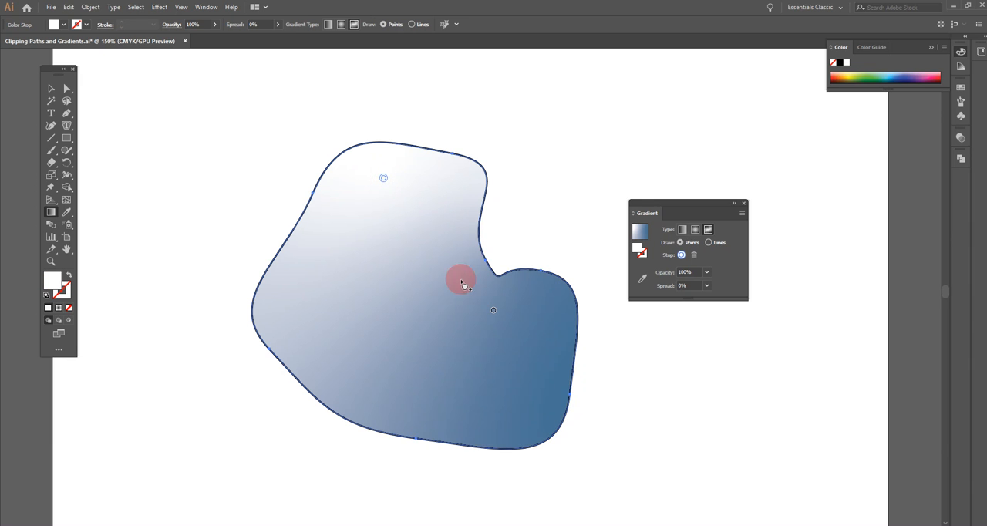
left_click(372, 383)
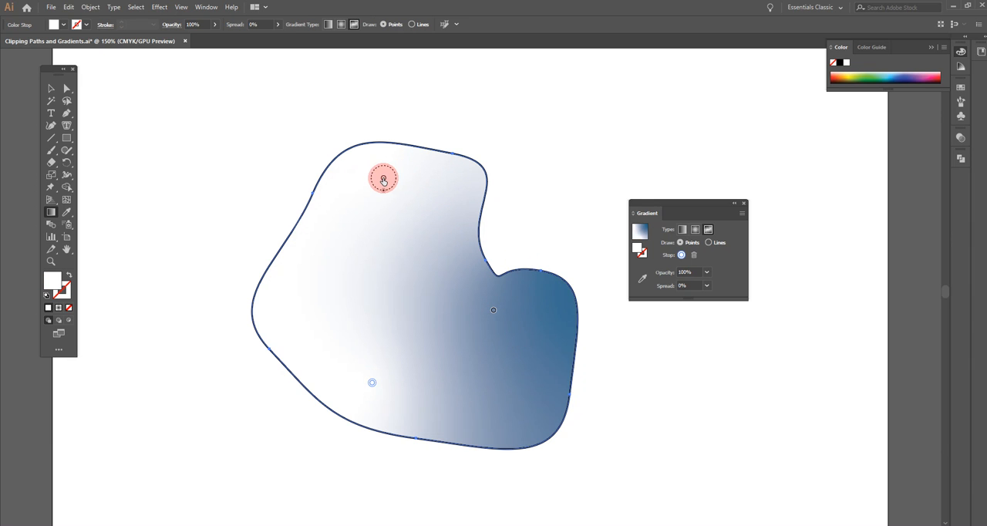
Recolor the white freeform gradient point in the shape's upper lobe to a magenta-purple
key("ctrl+space")
left_click(386, 187, "ctrl")
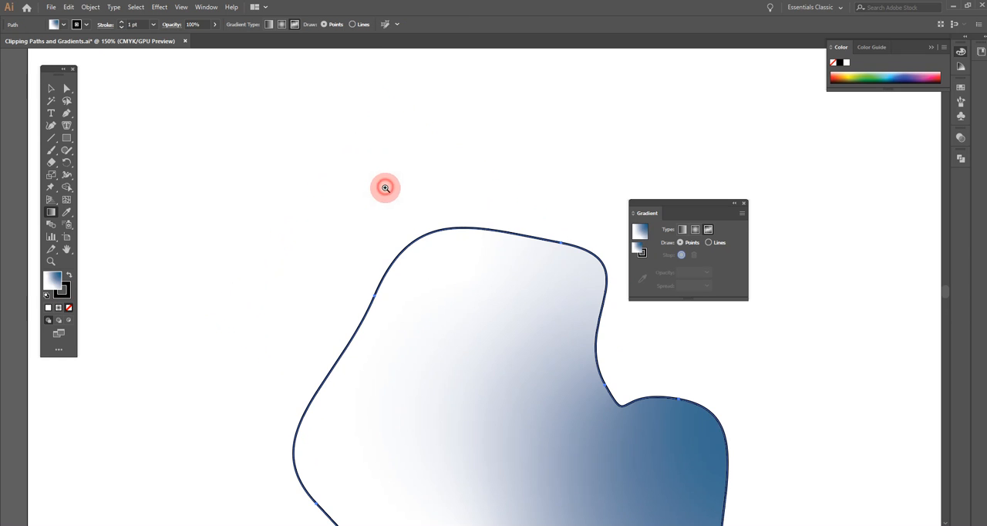
left_click(455, 307, "ctrl")
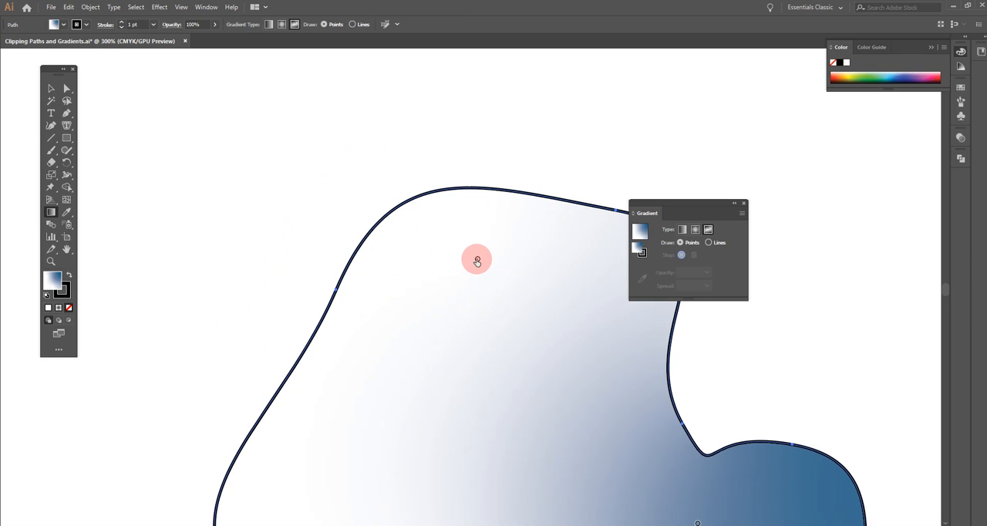
left_click(476, 260)
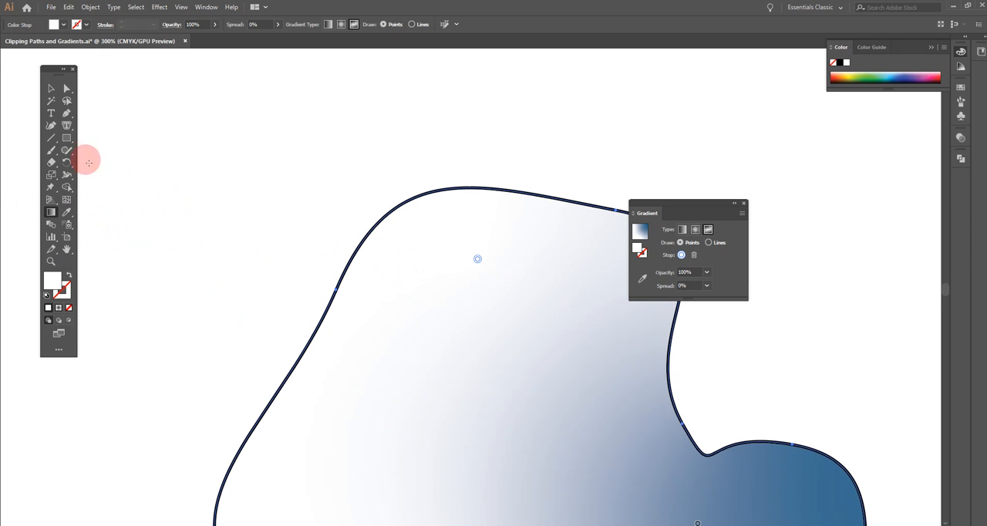
double_click(53, 282)
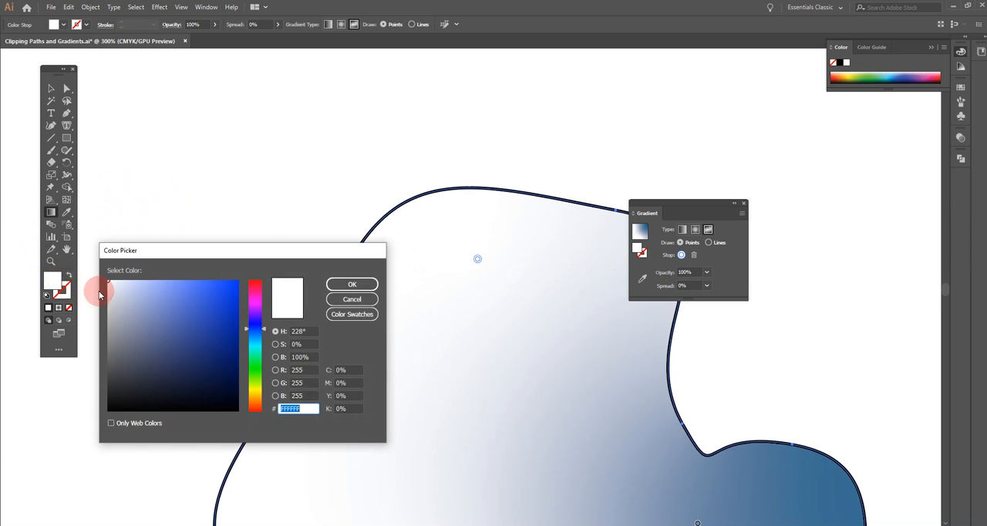
left_click(260, 303)
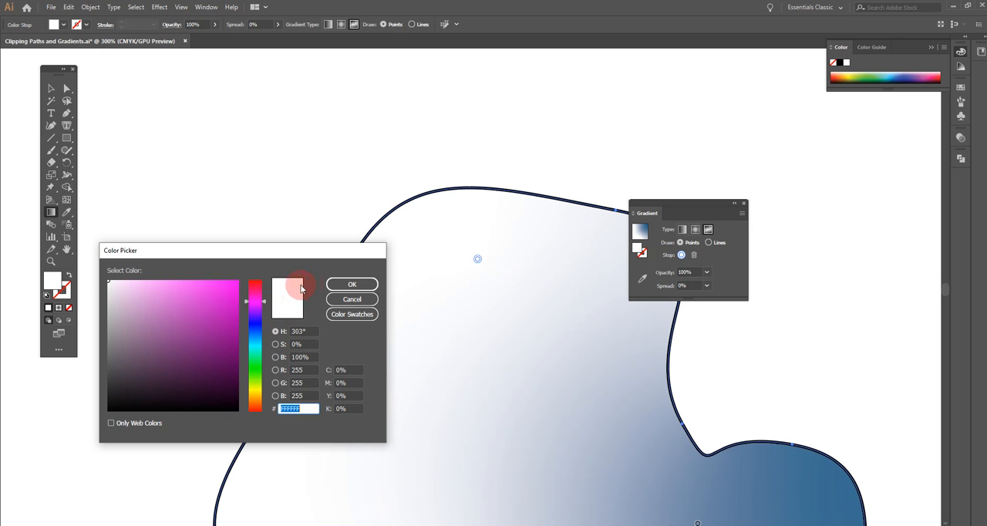
left_click(215, 291)
left_click(352, 284)
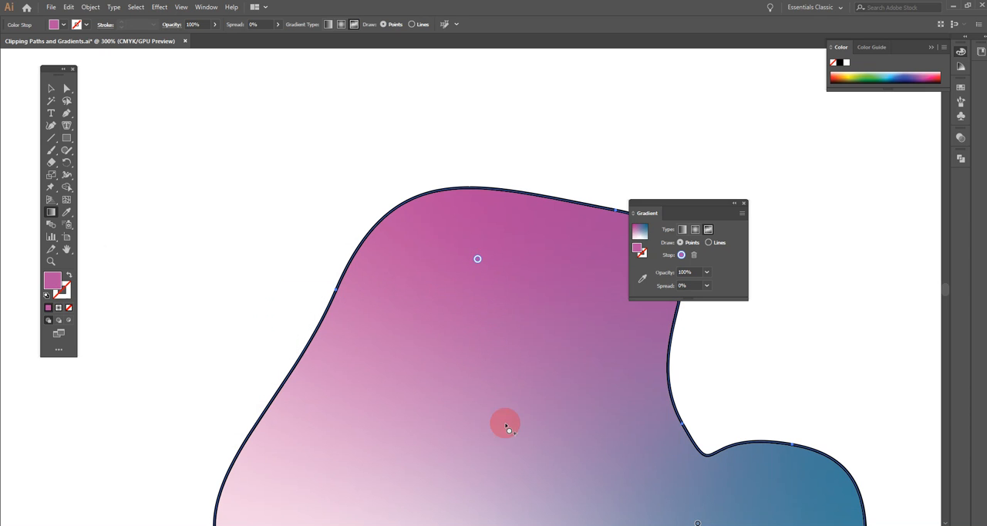
Recolor the white gradient point in the shape's lower-left area with the CMYK Yellow swatch
scroll(525, 441, "down", 2)
scroll(525, 441, "down", 8)
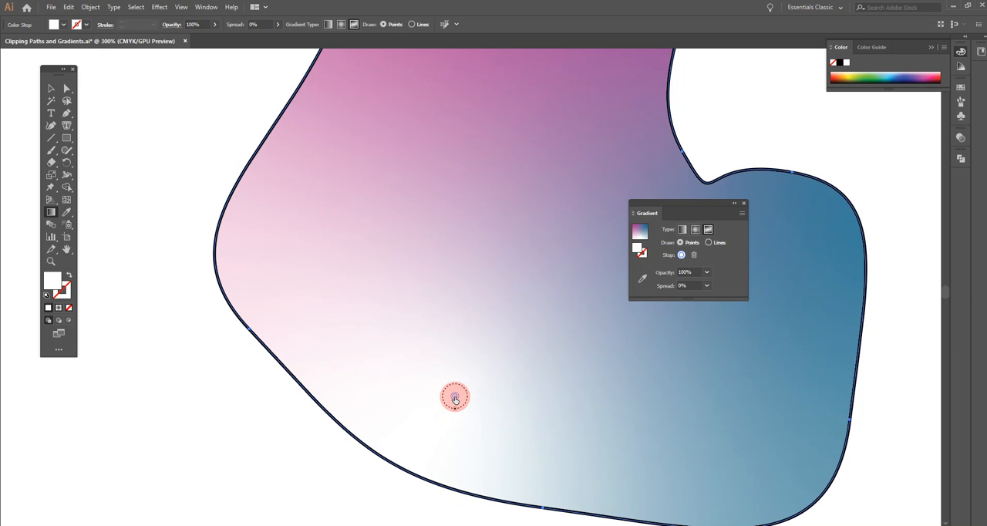
double_click(455, 397)
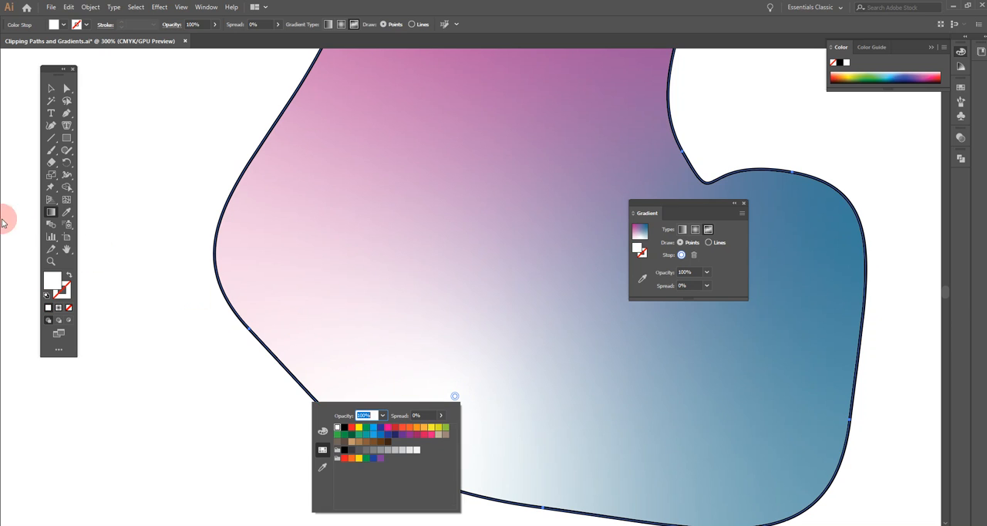
left_click(359, 428)
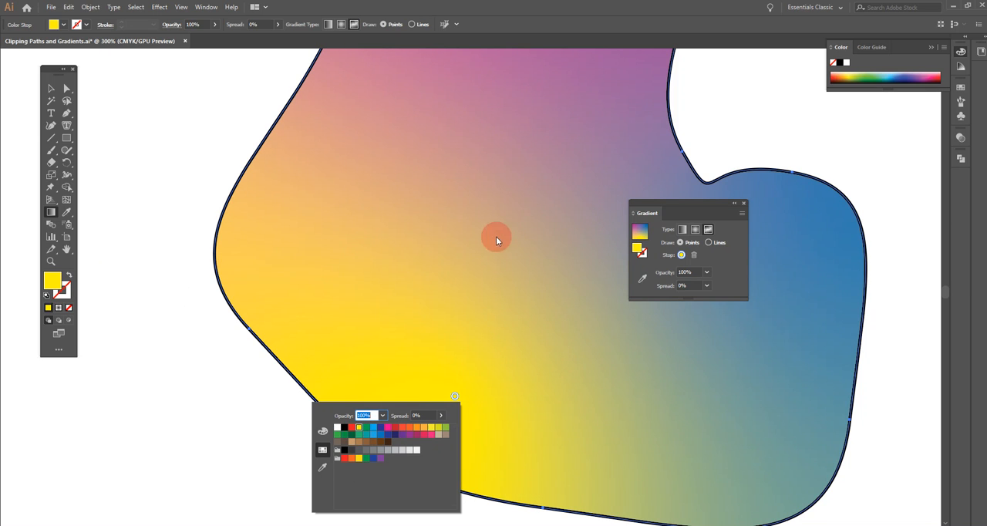
key("Escape")
Move the magenta-purple gradient point slightly right and down within the shape's upper lobe
key("v")
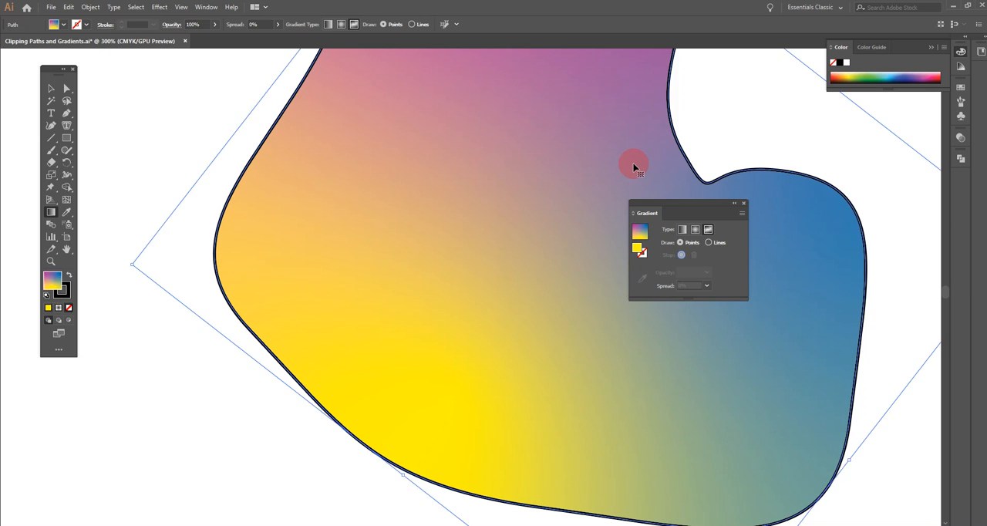
key("ctrl+minus")
key("g")
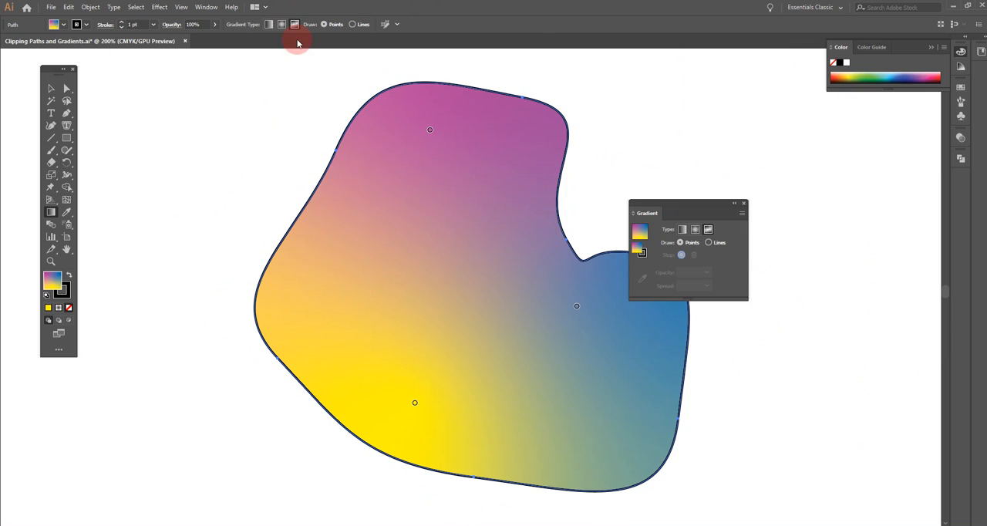
left_click(430, 131)
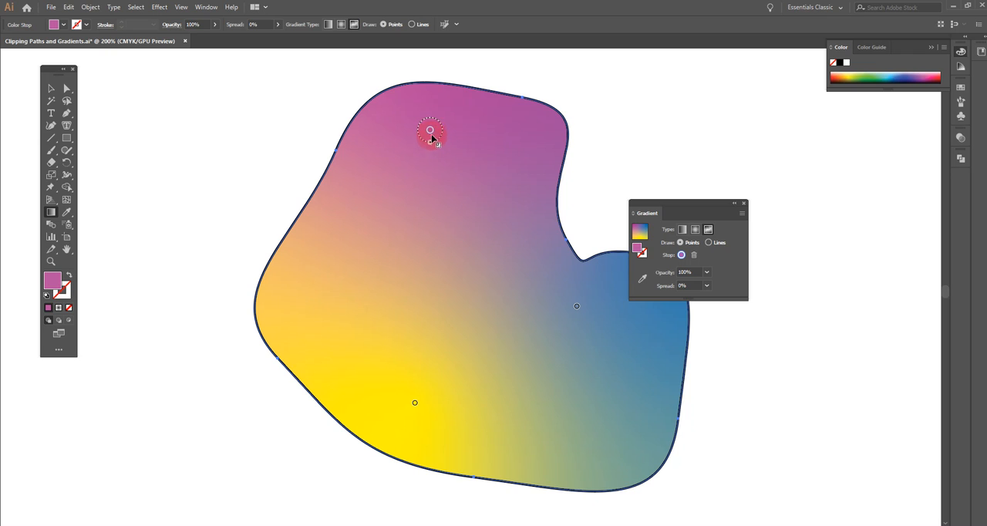
left_click_drag(429, 130, 461, 157)
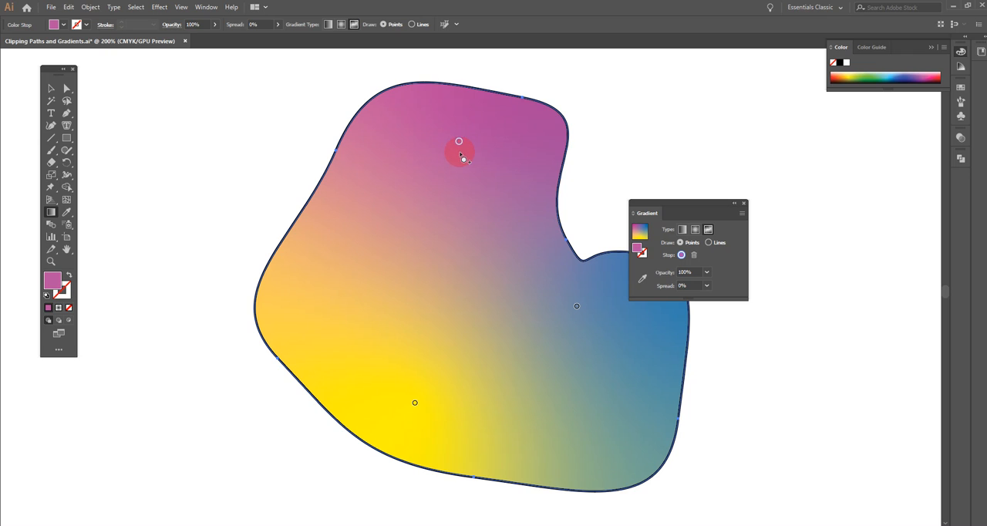
Add another color point, place it near the shape's upper-left edge, and recolor it bright orange
left_click_drag(459, 153, 468, 172)
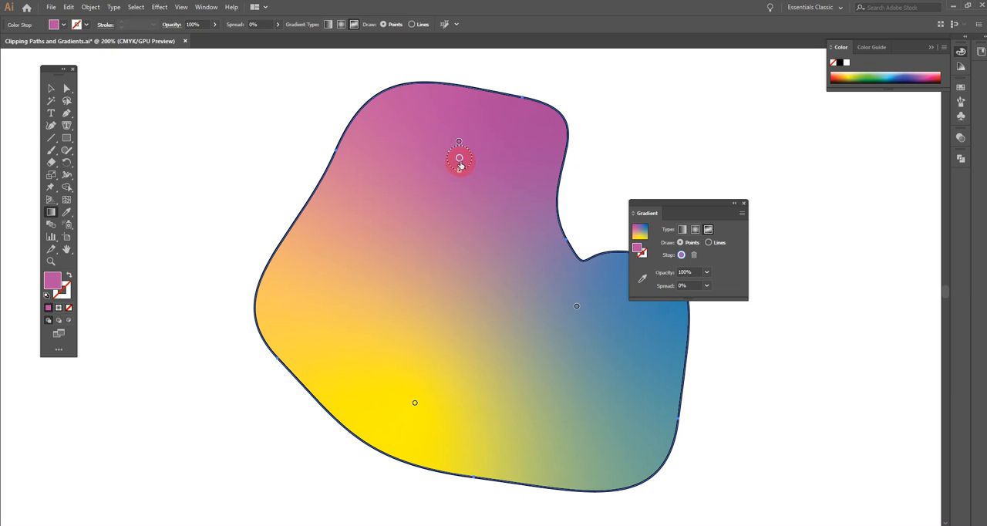
left_click_drag(460, 159, 364, 192)
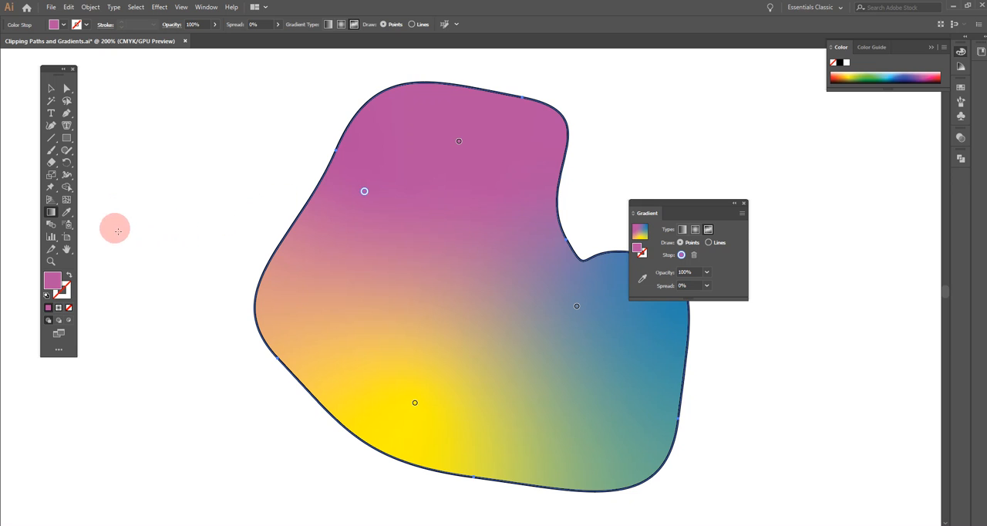
double_click(51, 282)
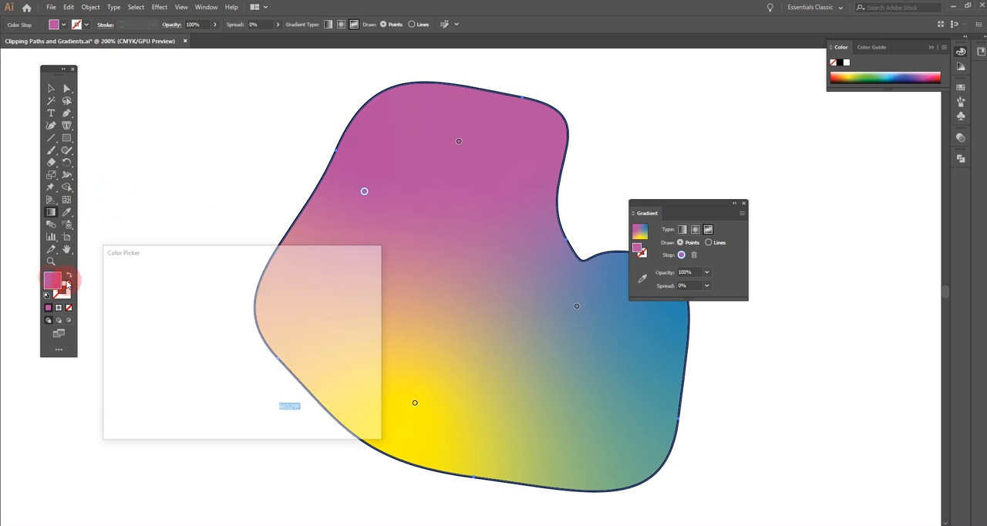
left_click(255, 395)
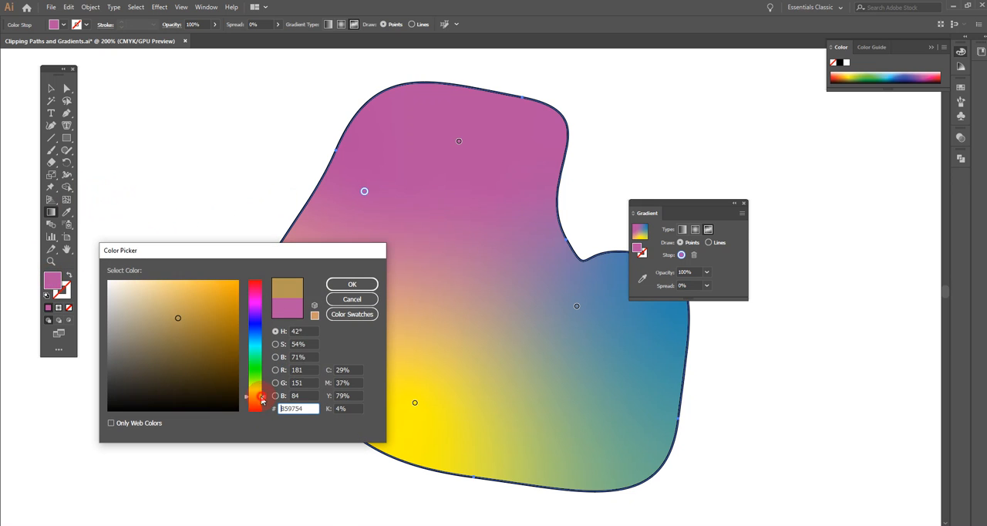
left_click_drag(264, 394, 266, 401)
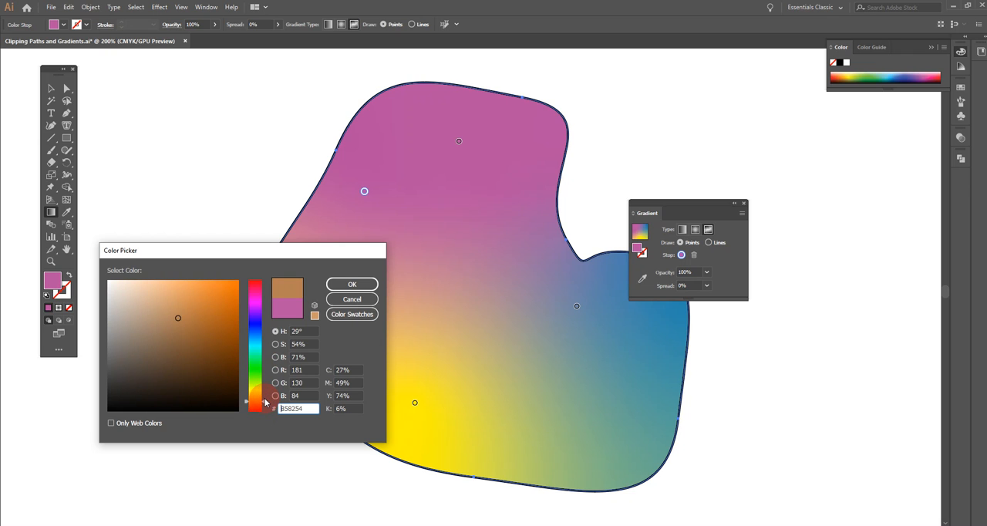
left_click(236, 286)
left_click(352, 283)
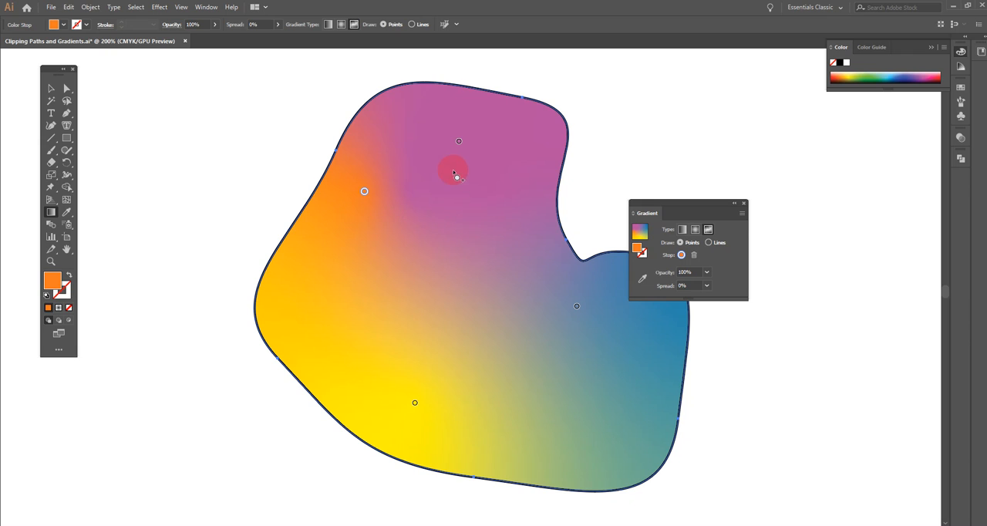
Move the blue gradient point down into the shape's right lobe and the yellow point up and slightly left
left_click_drag(577, 306, 622, 341)
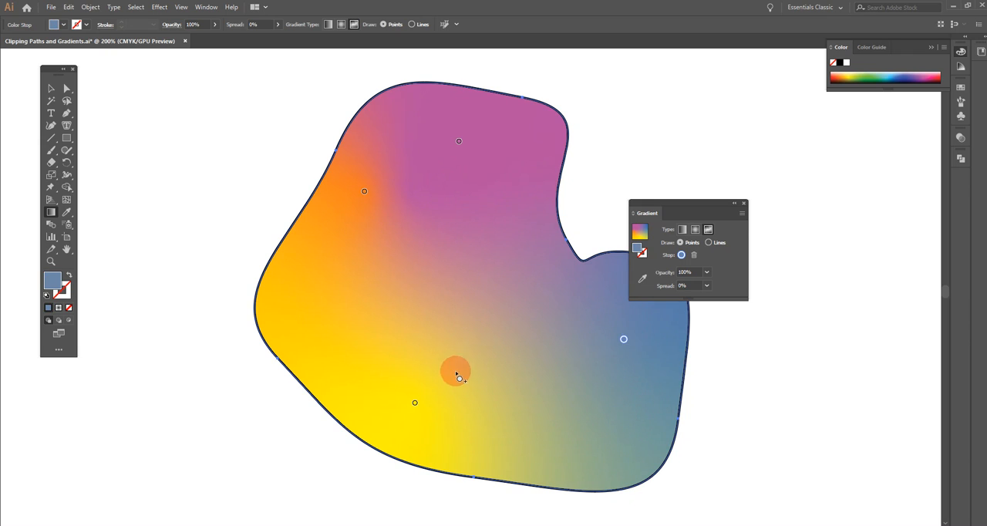
left_click_drag(415, 405, 390, 383)
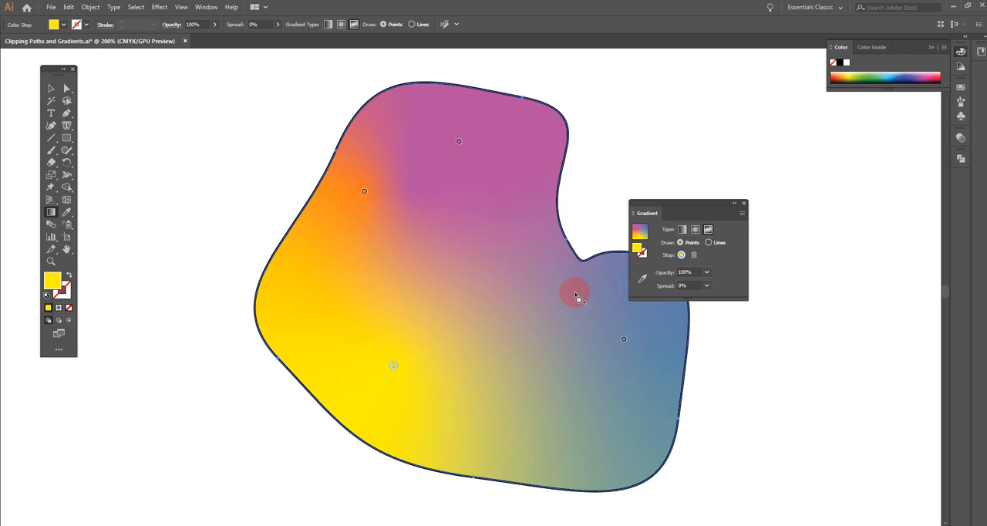
Switch freeform drawing to Lines and draw a six-point curved gradient line following the shape's inner edge from the upper lobe to the right lobe
left_click_drag(699, 205, 833, 165)
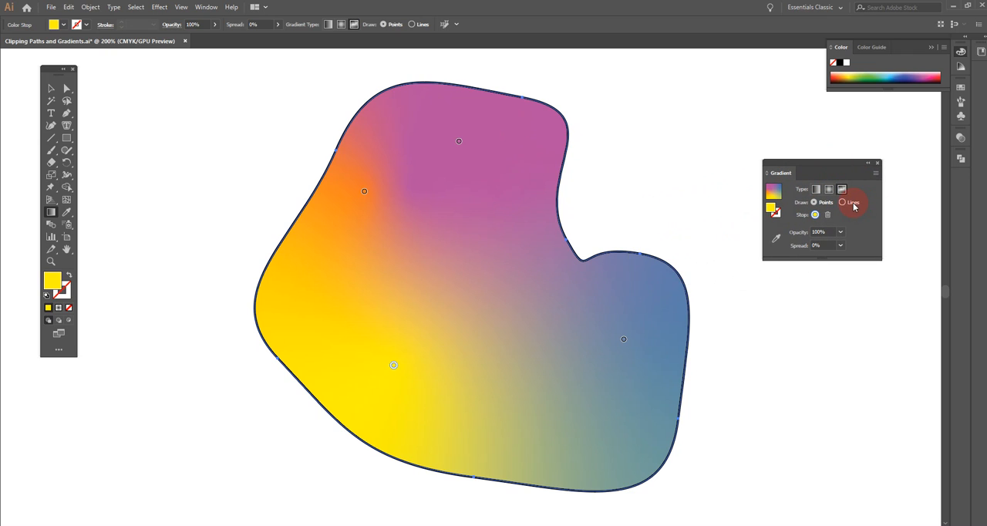
left_click(843, 202)
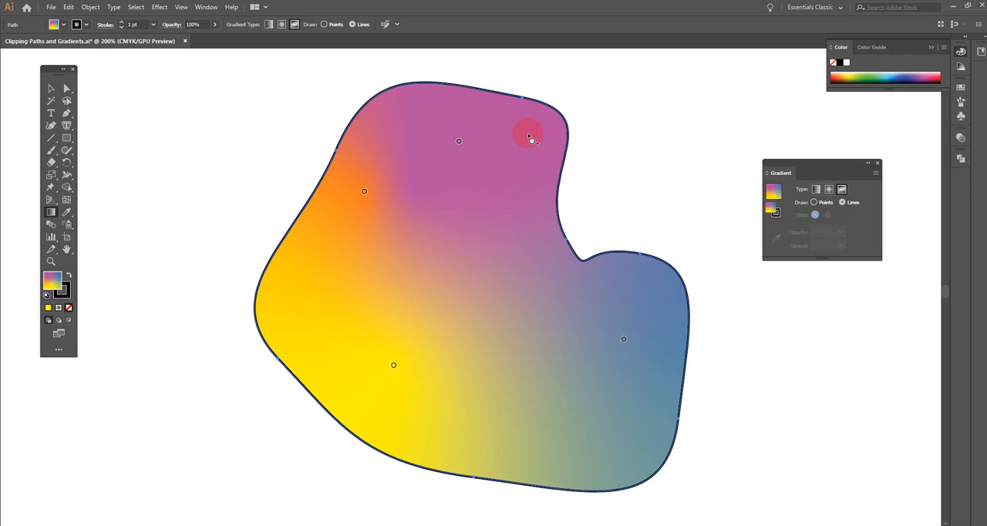
left_click(506, 117)
left_click(539, 136)
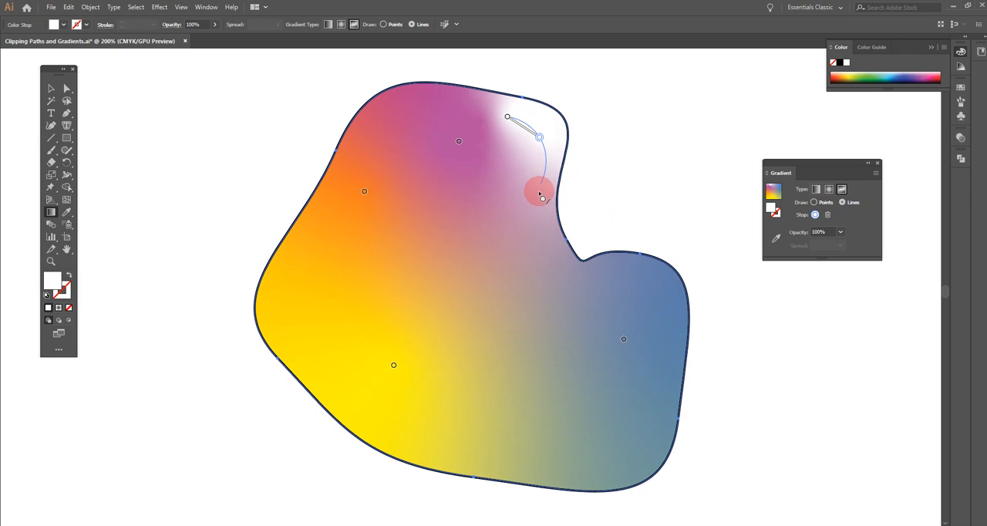
left_click(533, 205)
left_click(533, 260)
left_click(592, 296)
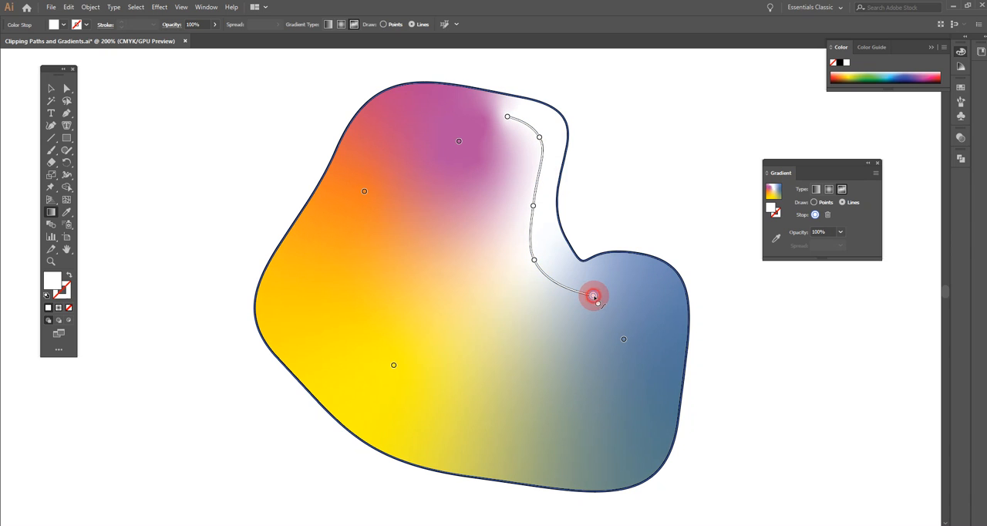
left_click(628, 295)
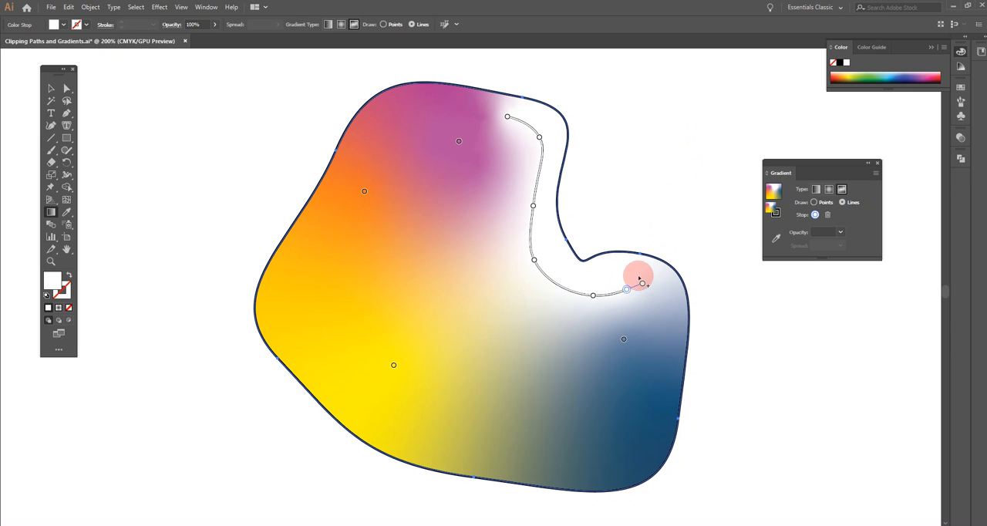
key("Escape")
left_click_drag(678, 331, 636, 321)
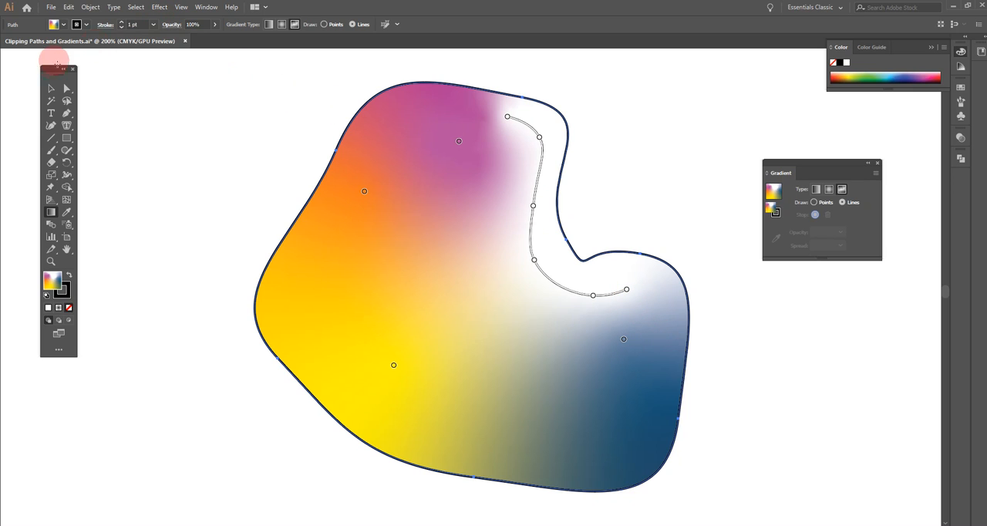
Nudge the whole shape slightly left and reopen its freeform gradient for editing in Lines mode
left_click(50, 91)
left_click(493, 152)
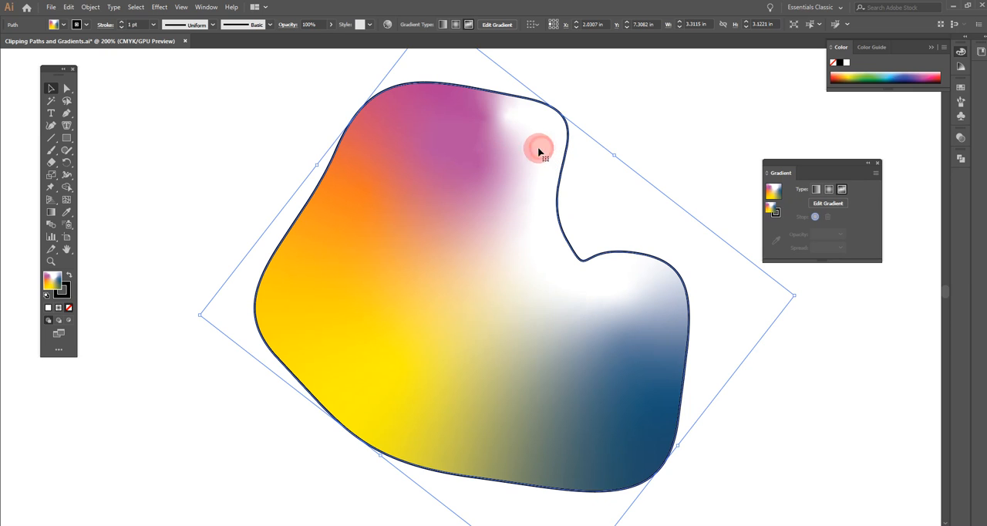
left_click(66, 88)
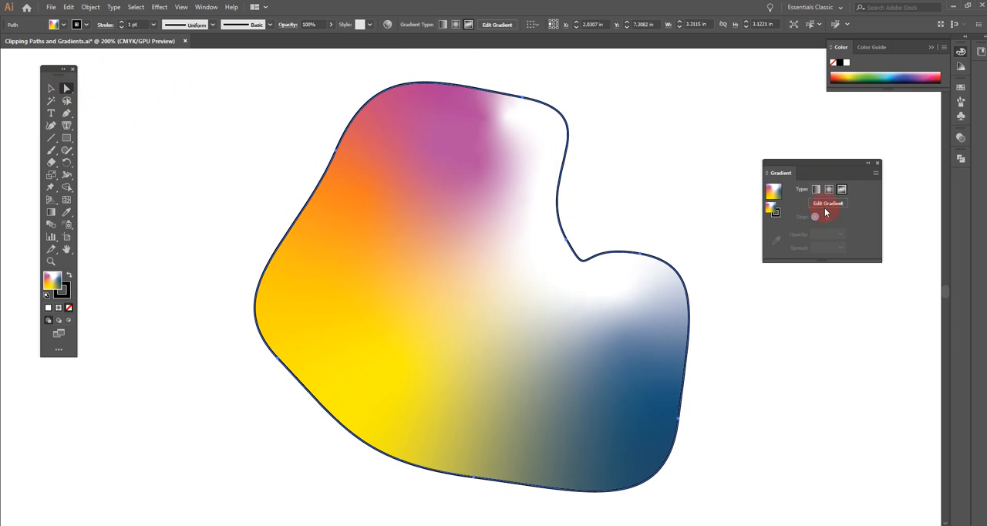
left_click(50, 91)
left_click_drag(534, 160, 530, 161)
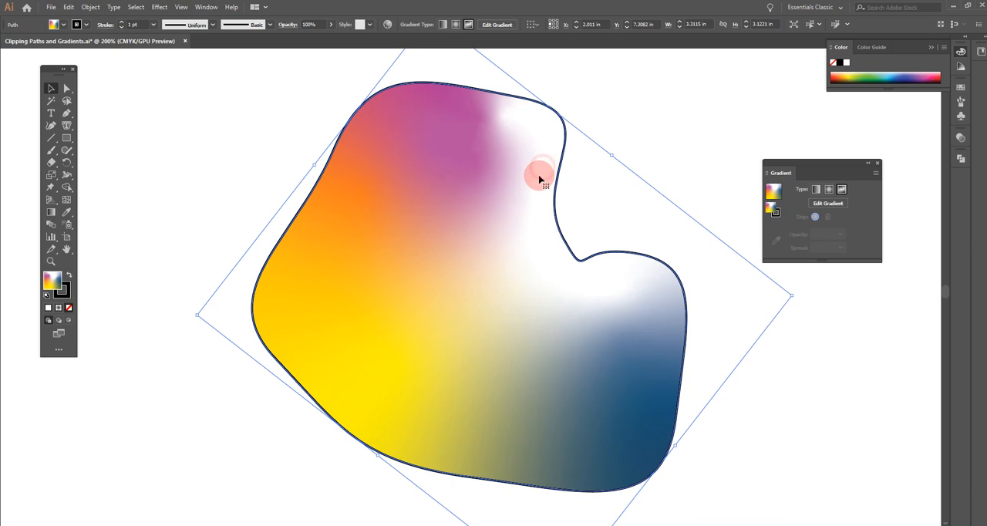
left_click(839, 202)
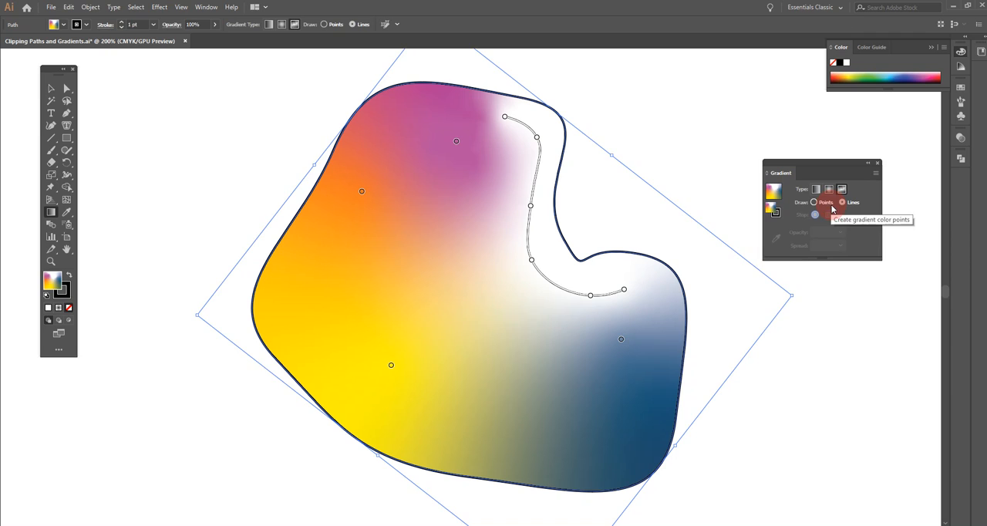
left_click(851, 204)
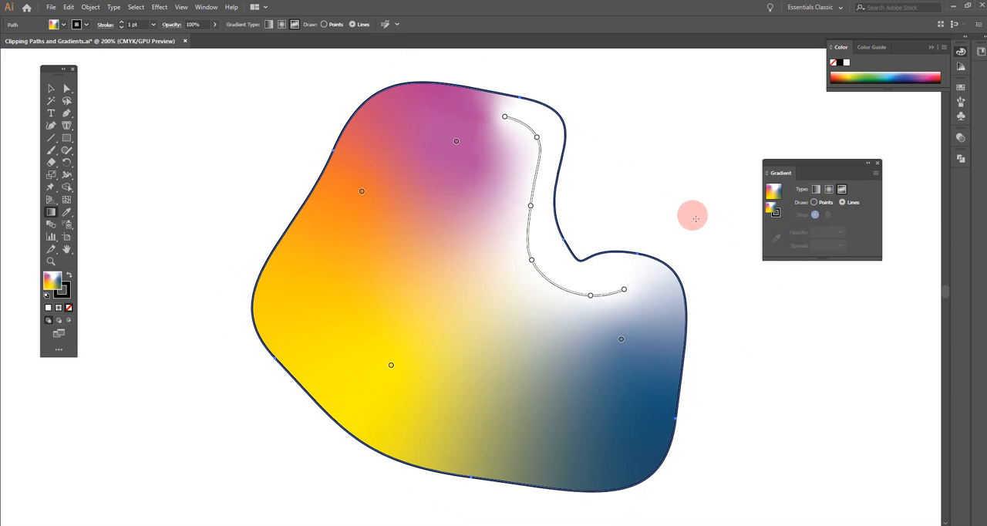
Recolor the second, third and fourth points of the gradient line, counted from its upper end, with the Black swatch
left_click(532, 261)
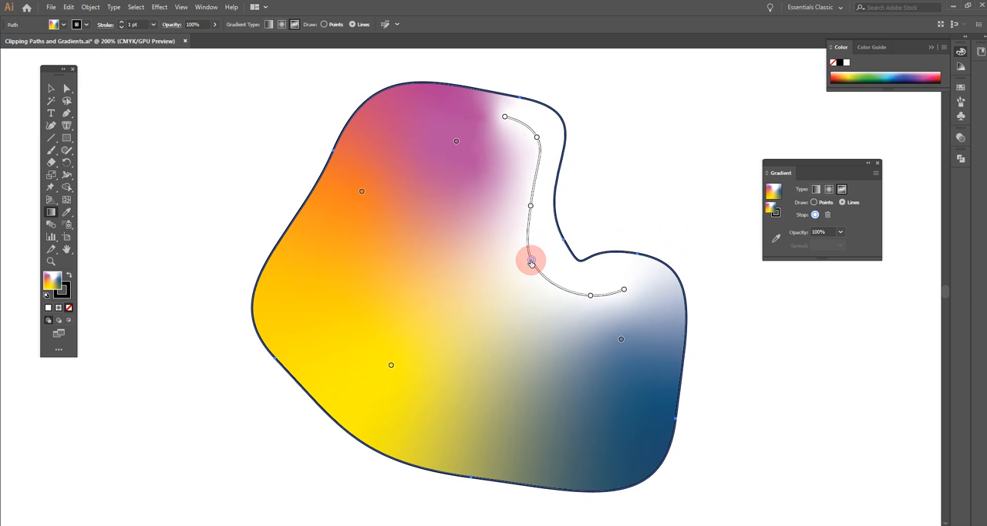
double_click(531, 261)
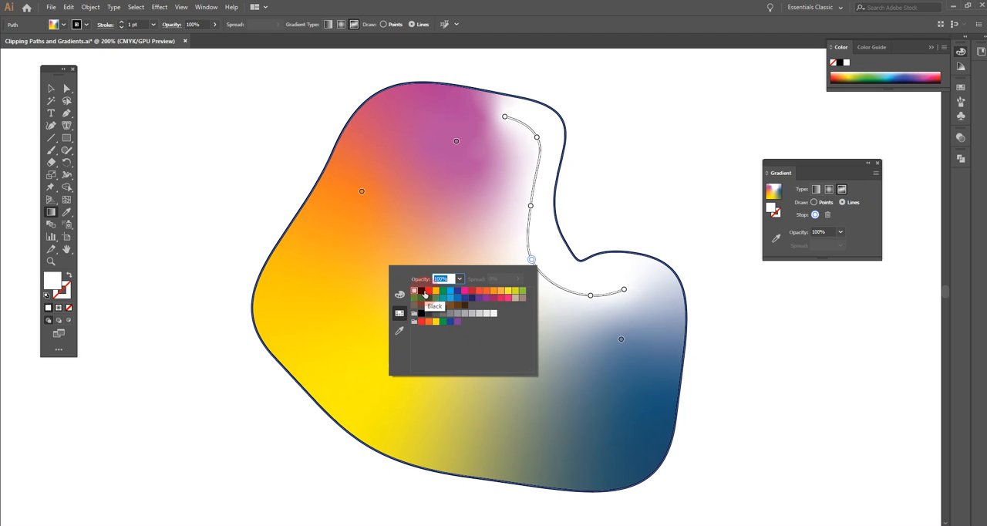
left_click(421, 292)
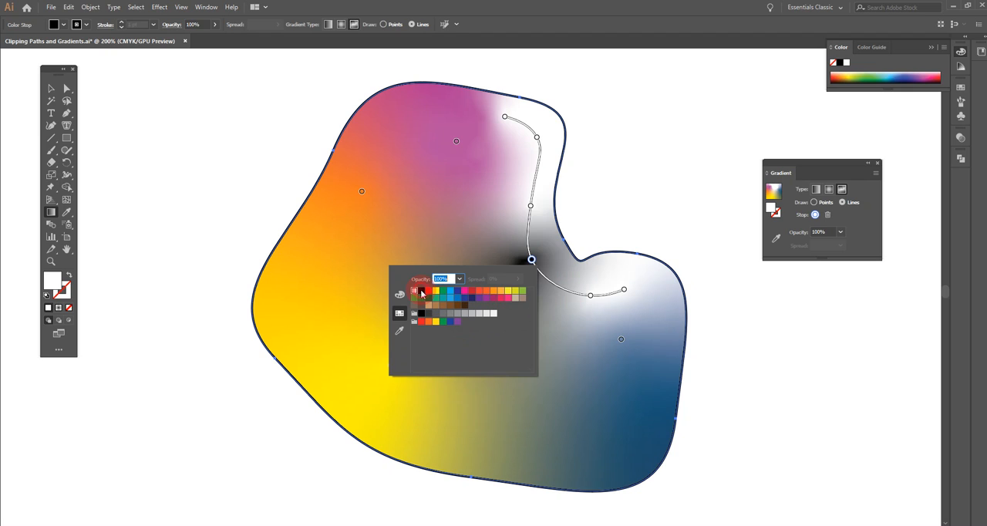
double_click(529, 207)
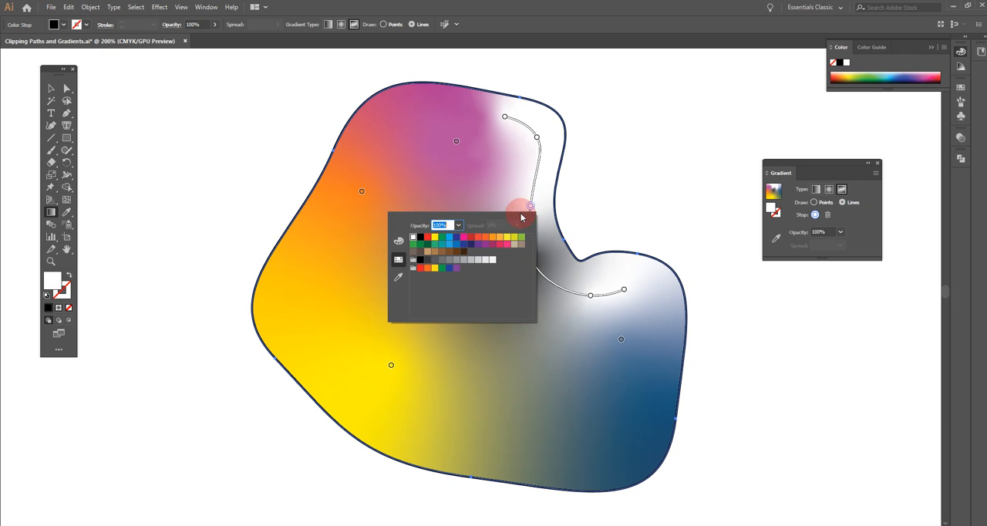
left_click(421, 239)
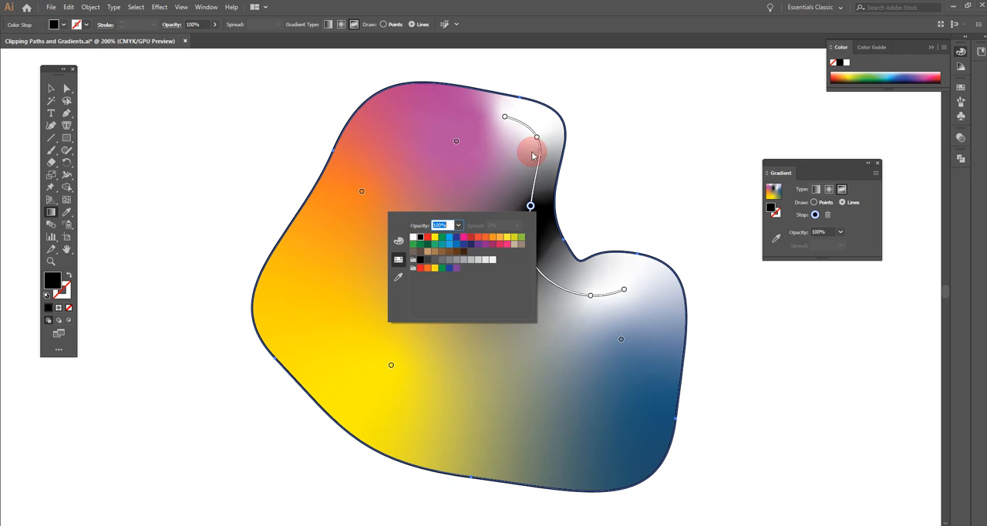
double_click(538, 138)
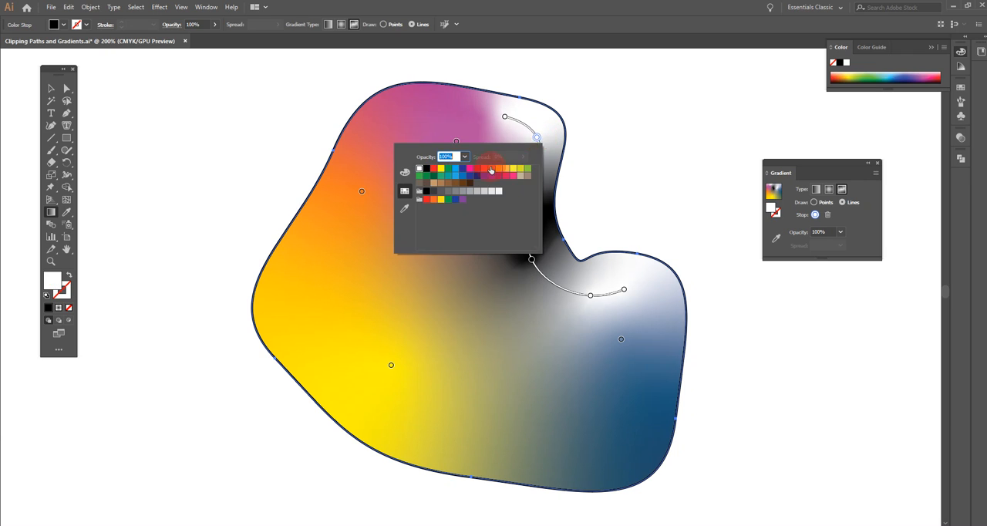
left_click(426, 169)
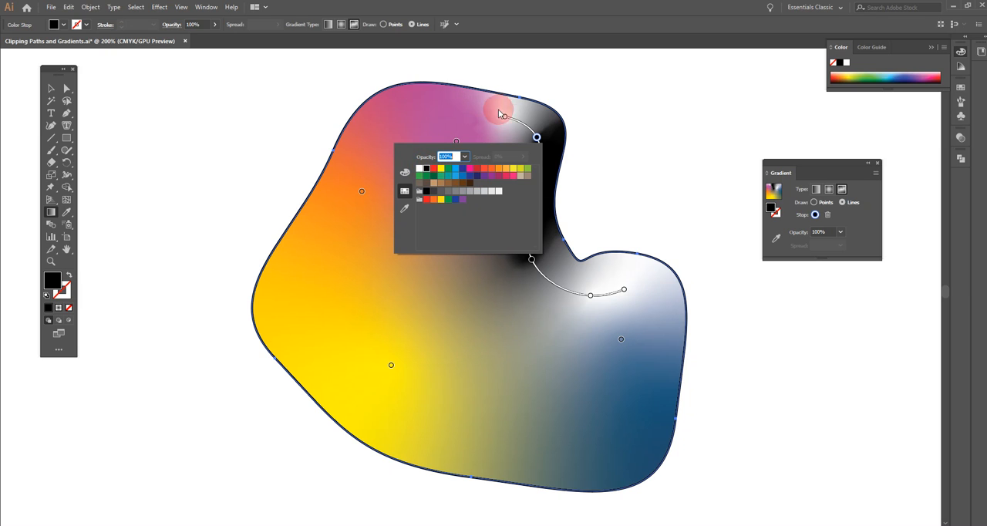
Recolor the gradient line's upper end point with the Black swatch
left_click(503, 117)
double_click(503, 117)
left_click(387, 147)
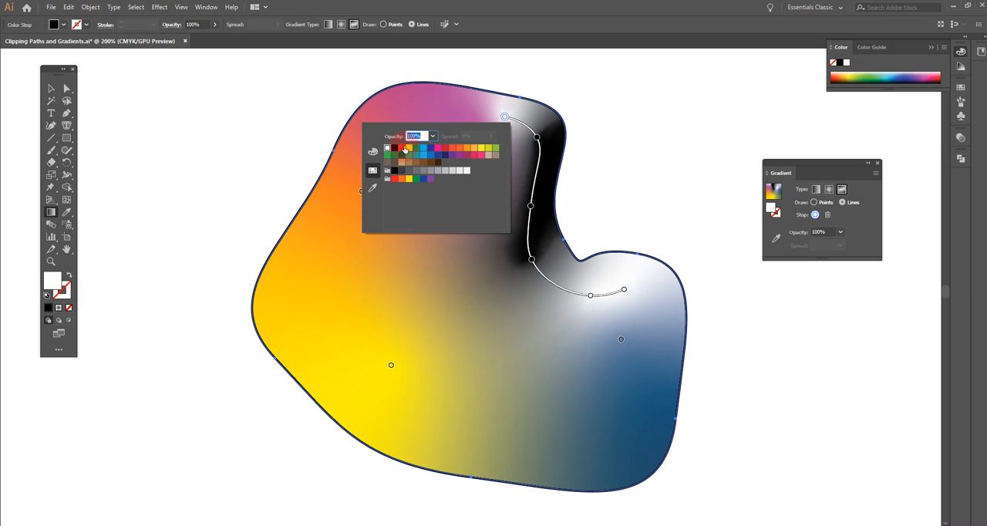
left_click(395, 149)
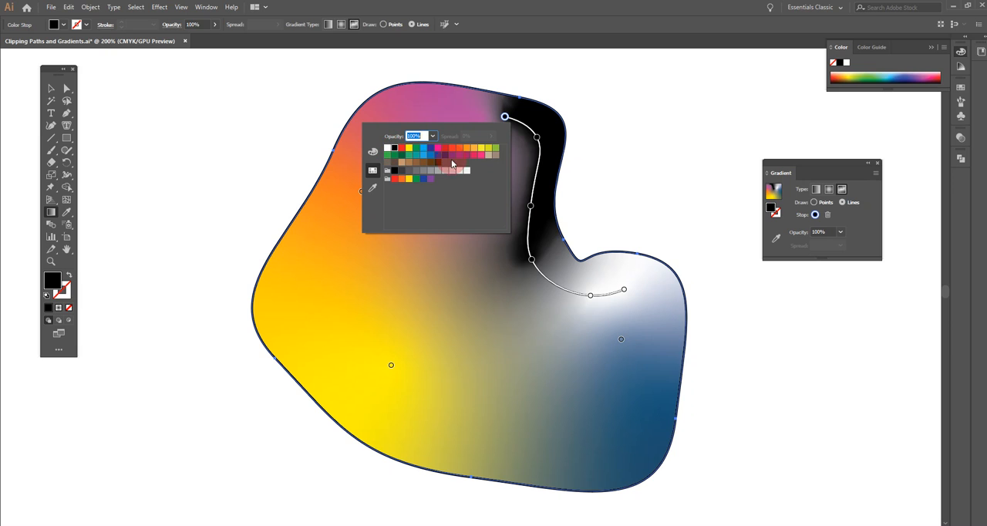
Recolor the last two points of the gradient line in the shape's right lobe with the Black swatch
left_click(591, 296)
double_click(591, 296)
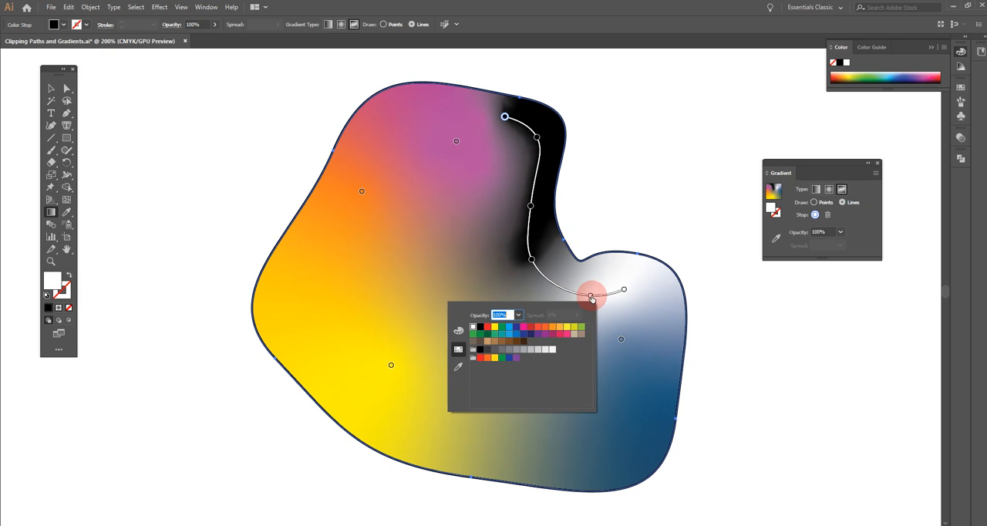
left_click(482, 332)
left_click(623, 289)
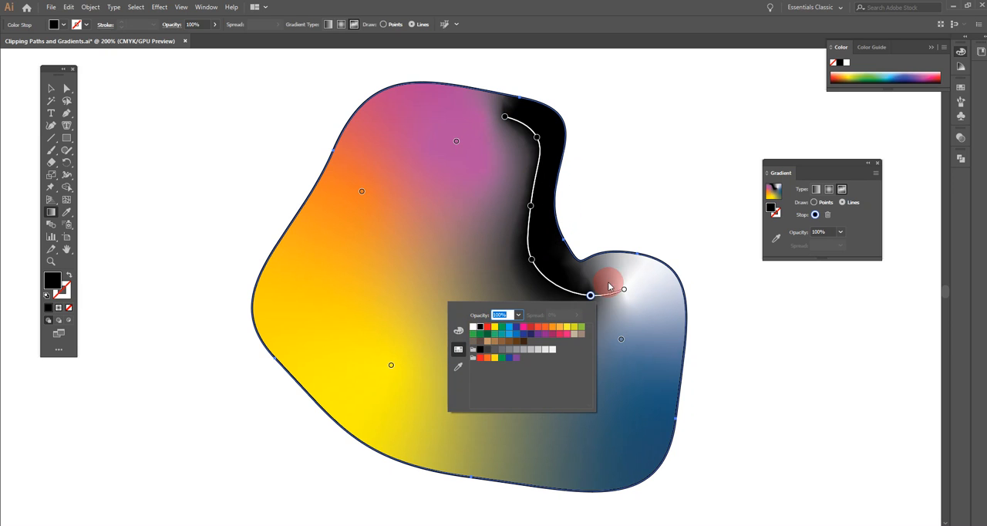
double_click(624, 289)
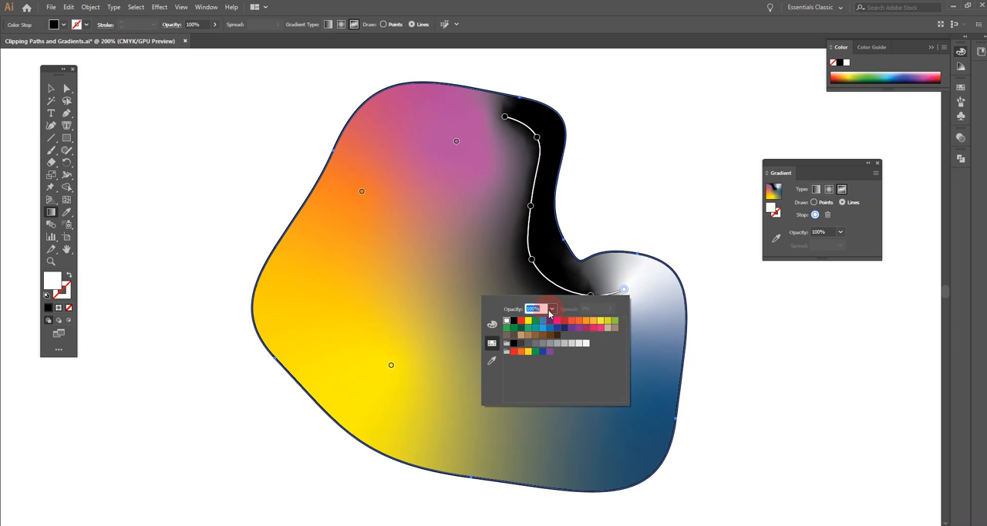
left_click(514, 322)
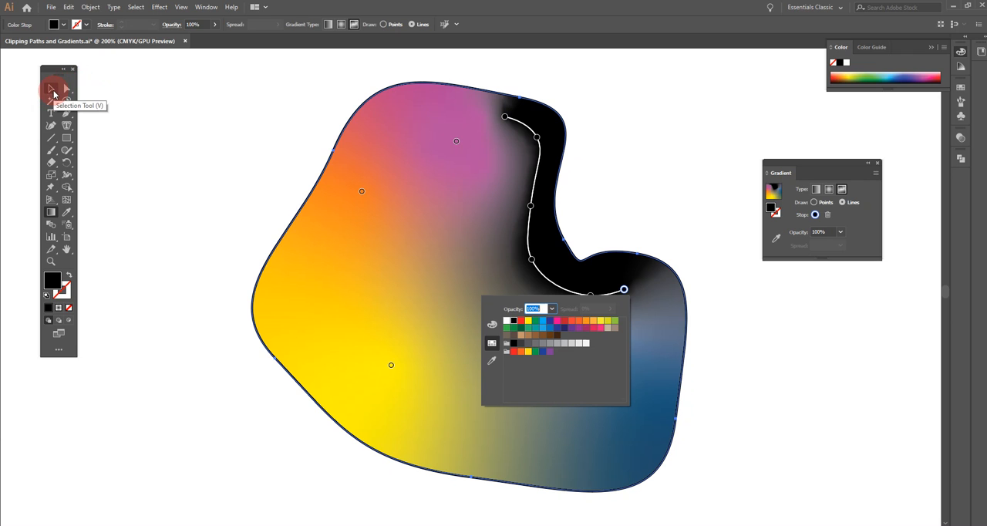
left_click(568, 322)
Move the gradient line's three lower points up and right, closer to the shape's inner notch edge
left_click(535, 276)
left_click(532, 262)
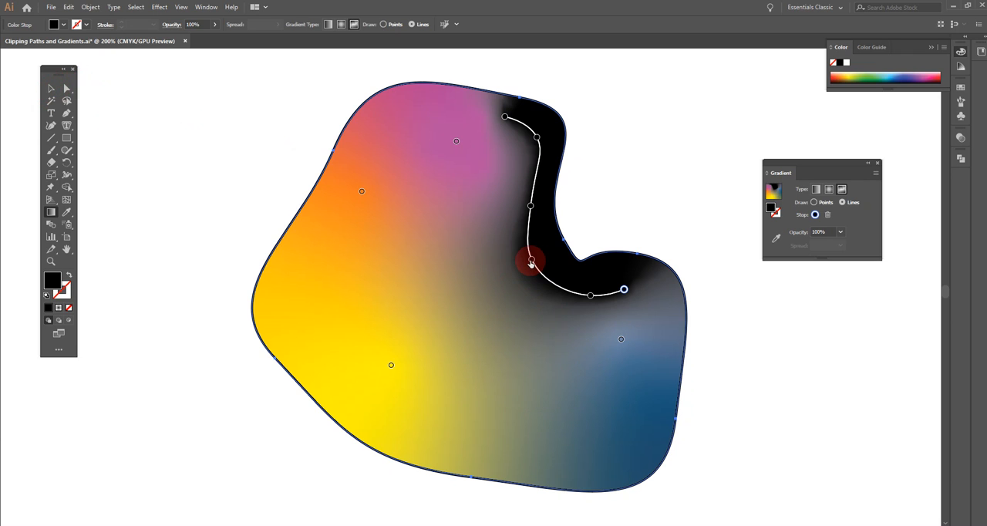
left_click_drag(531, 262, 544, 249)
left_click(590, 296)
left_click_drag(591, 299, 631, 268)
Move the gradient line's two uppermost points right toward the upper lobe's edge and leave gradient editing
left_click(537, 138)
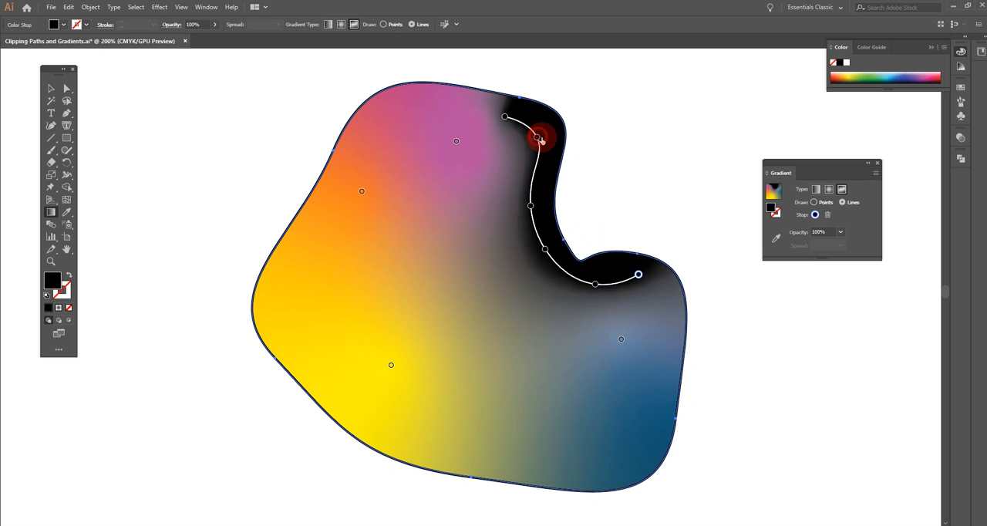
left_click_drag(537, 138, 548, 135)
left_click(502, 116)
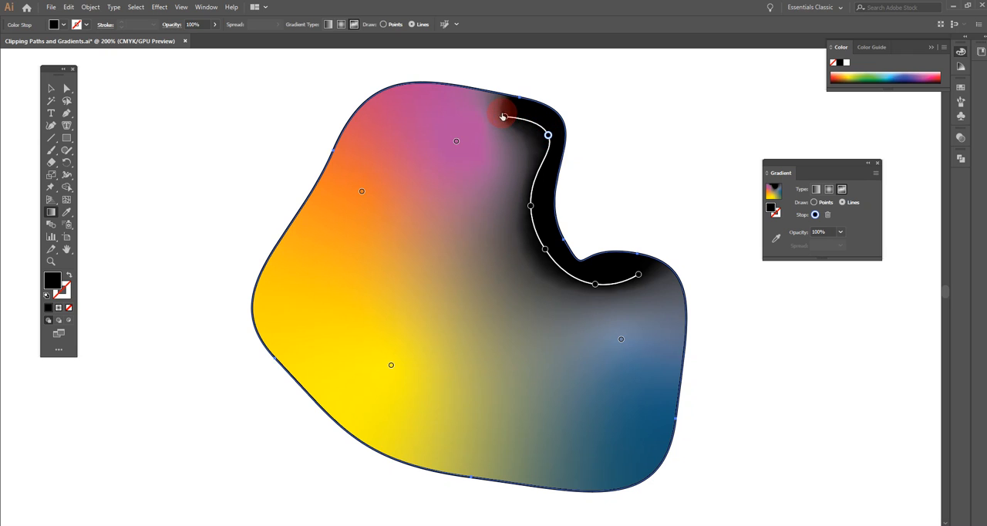
left_click_drag(513, 121, 542, 82)
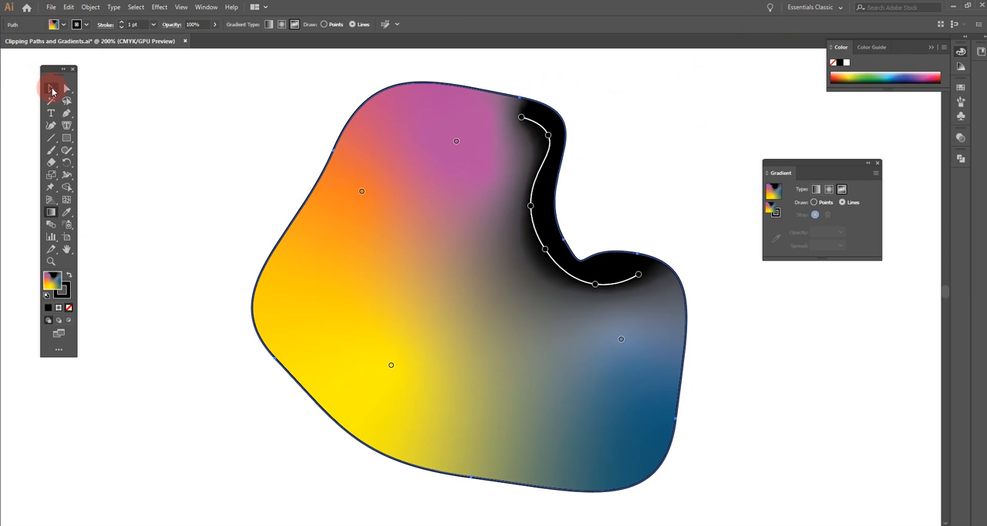
left_click(51, 91)
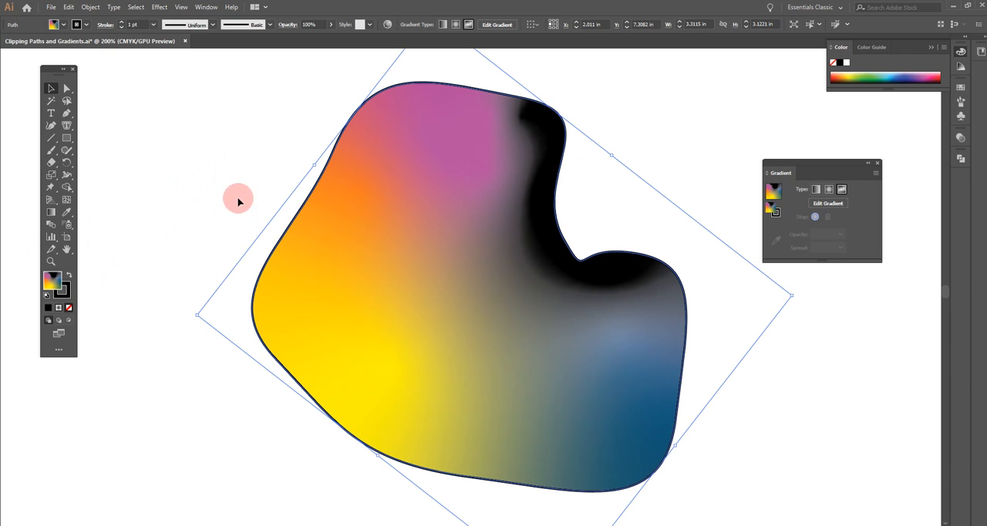